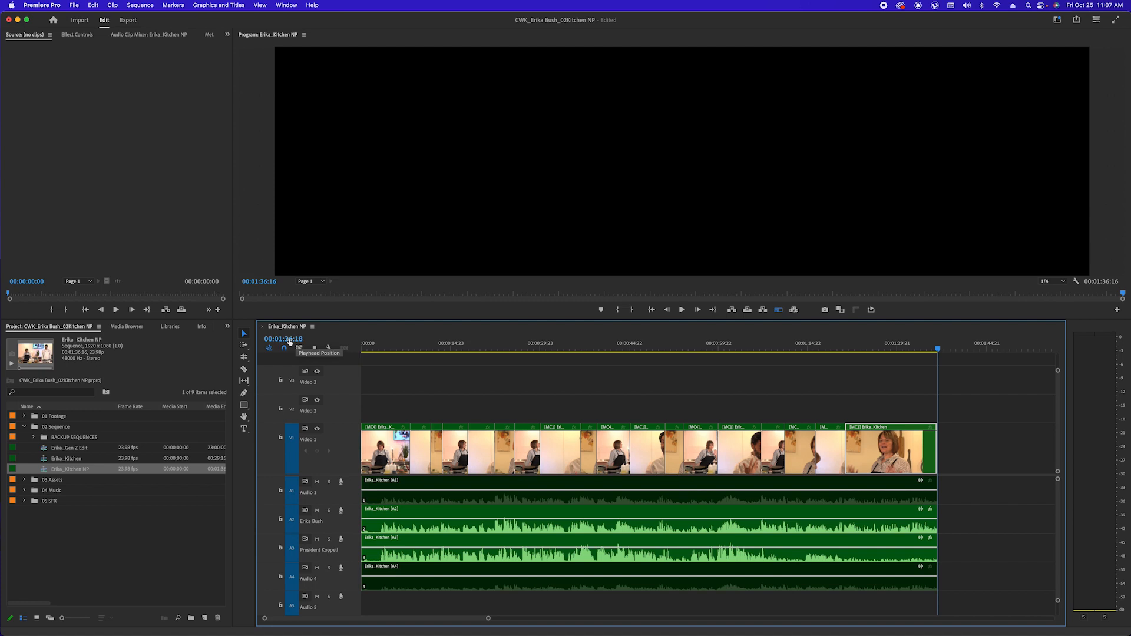
Save the project and return the playhead to the start of the sequence
{"action": "key", "text": "super+s"}
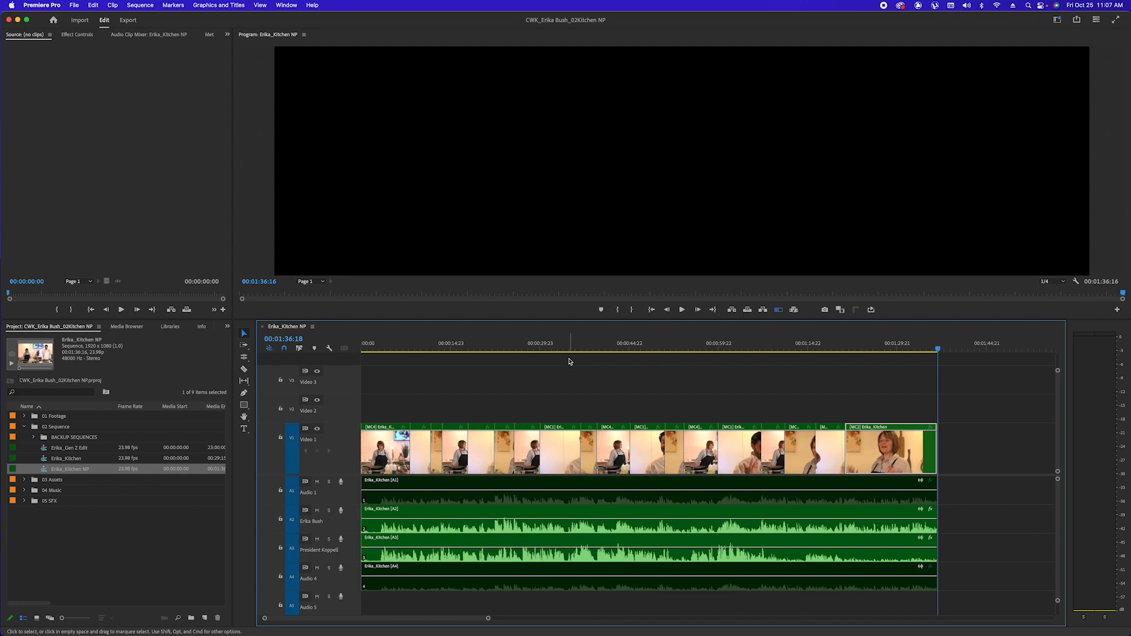
{"action": "key", "text": "="}
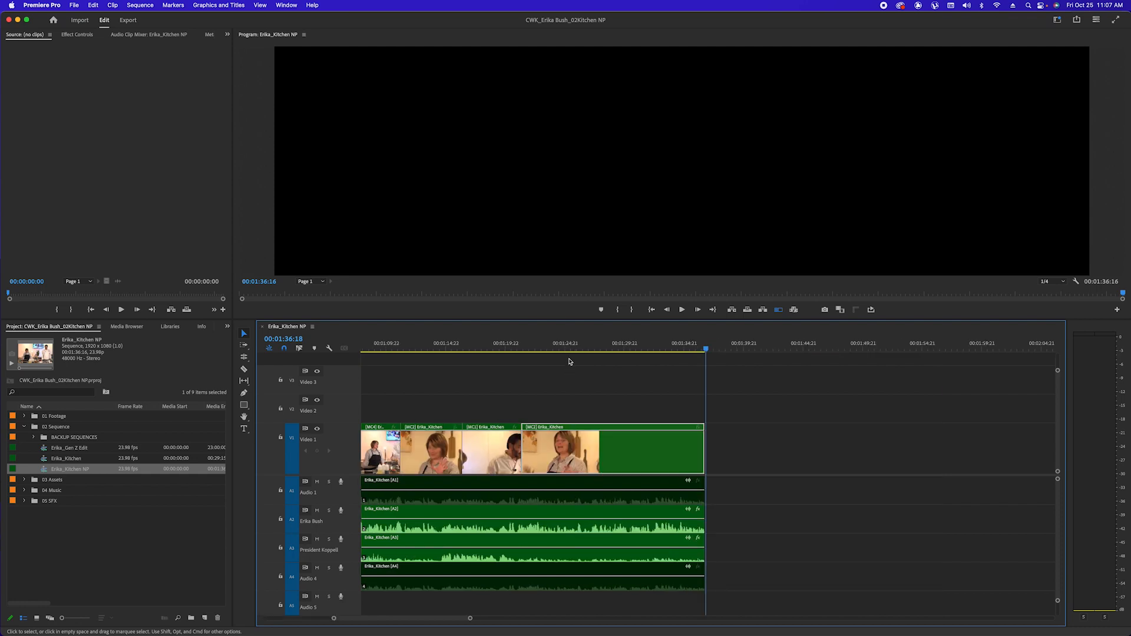
{"action": "key", "text": "minus"}
{"action": "key", "text": "minus"}
{"action": "key", "text": "minus"}
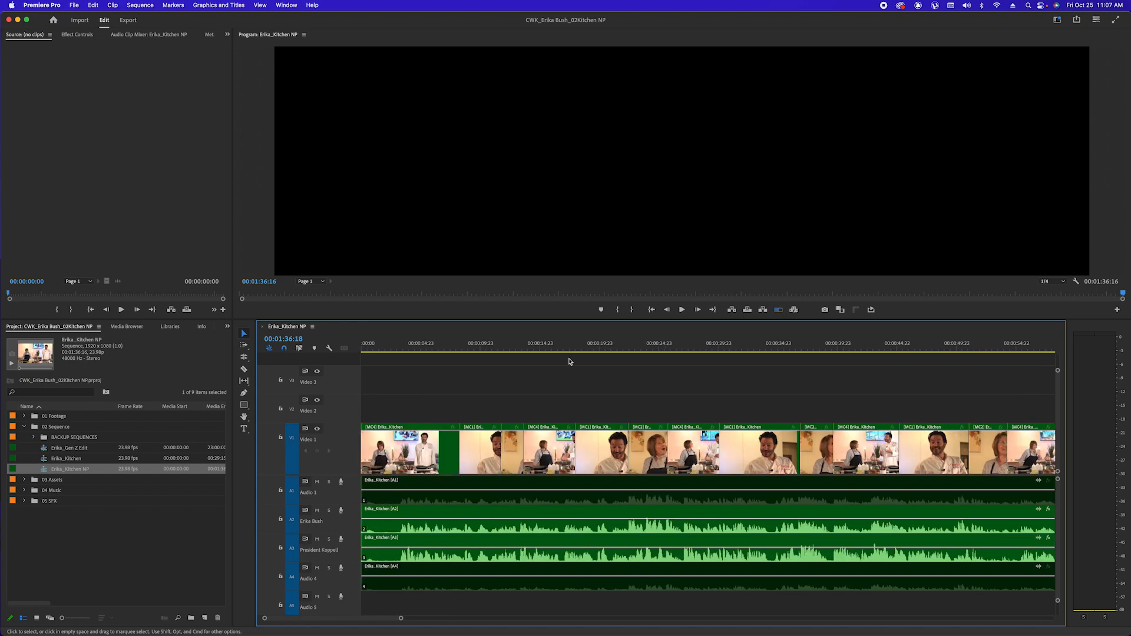
{"action": "key", "text": "Home"}
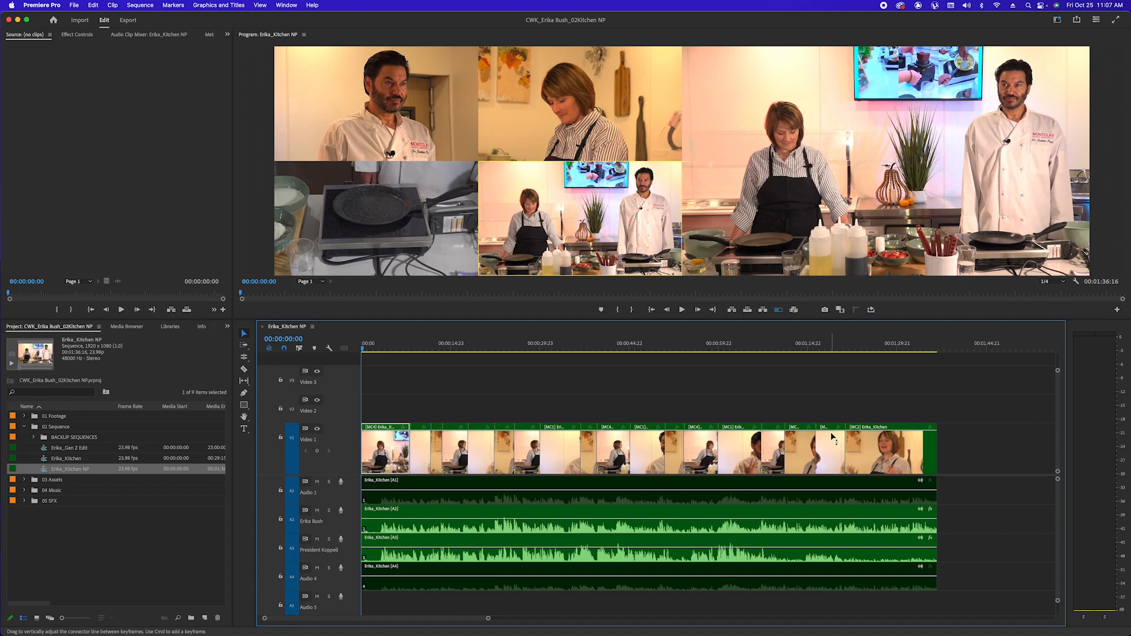
Turn off the multi-camera view in the program monitor and set its zoom level to Fit
{"action": "key", "text": "shift+0"}
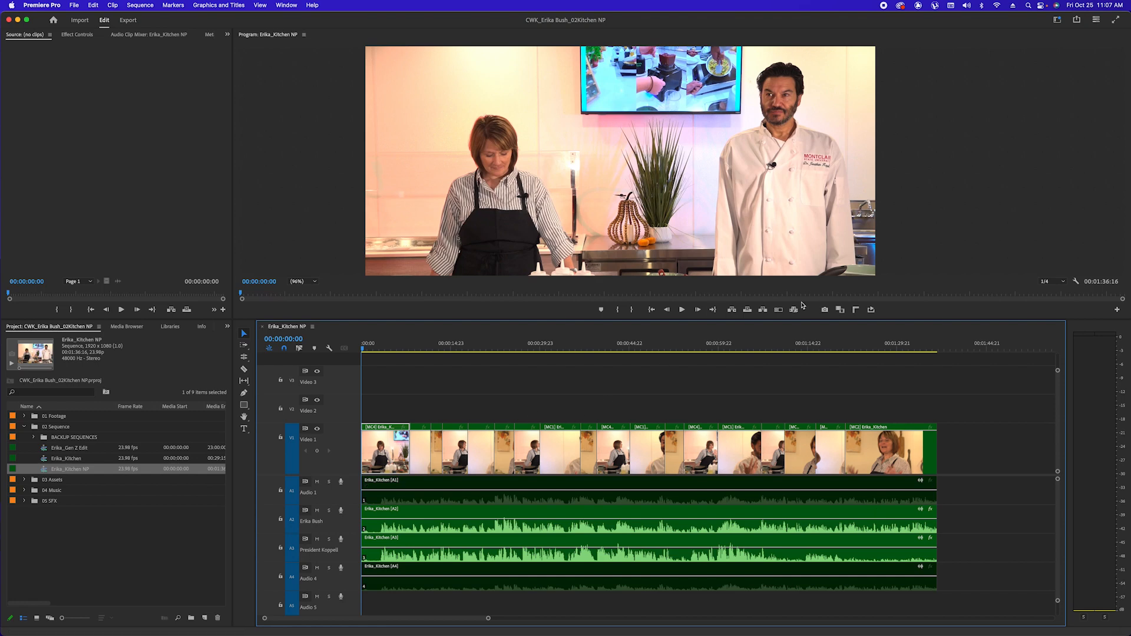
{"action": "key", "text": "space"}
{"action": "left_click", "coordinate": [307, 281]}
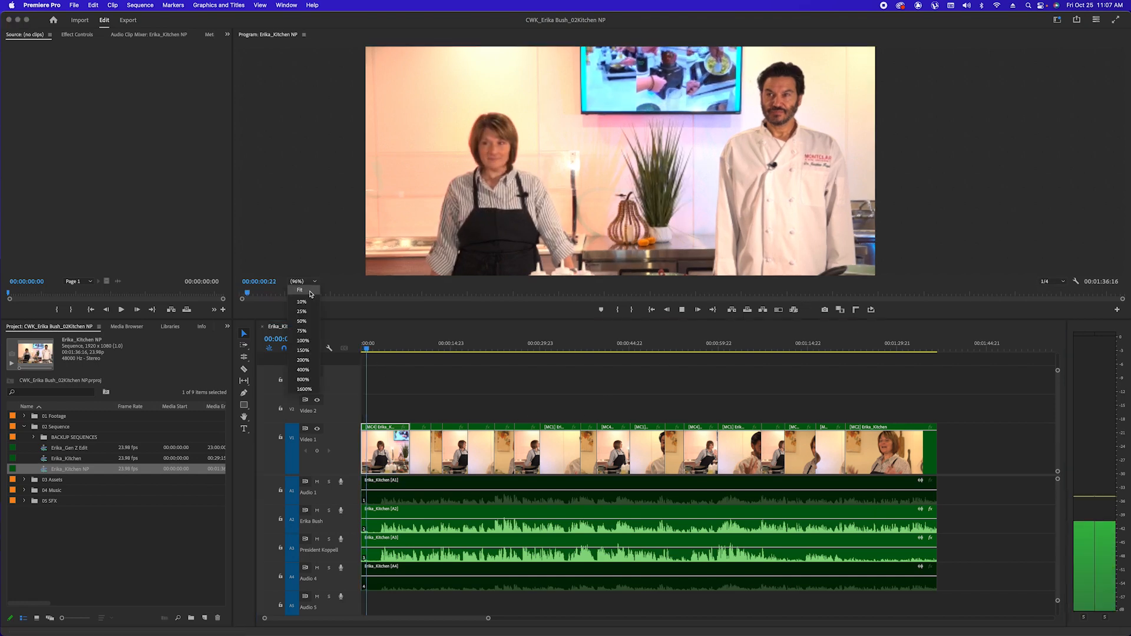
{"action": "left_click", "coordinate": [312, 295]}
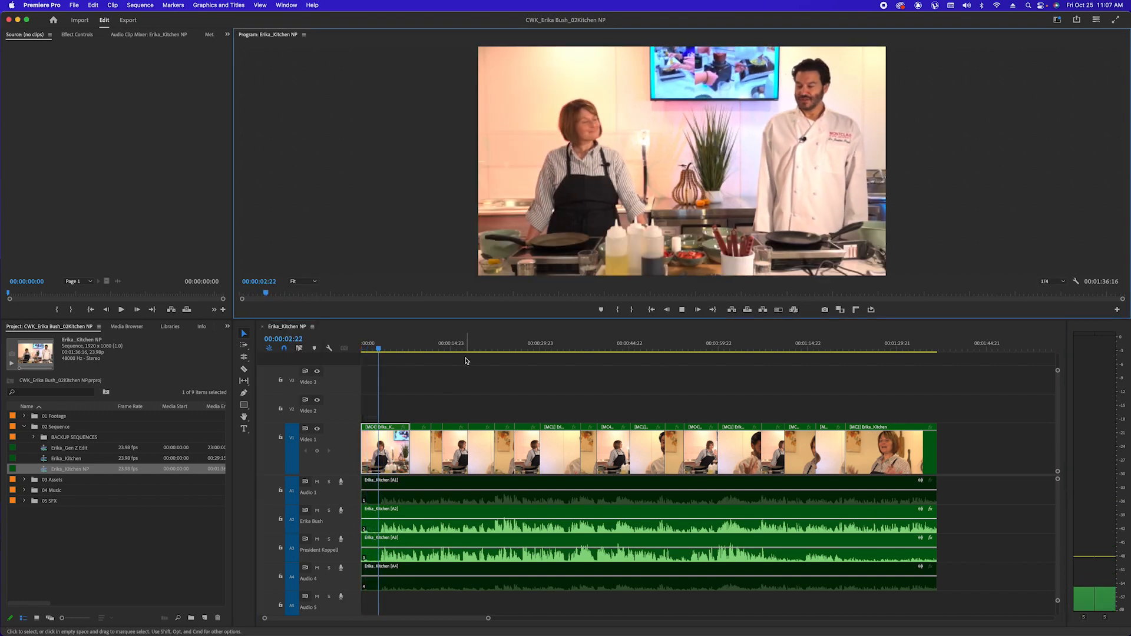
{"action": "key", "text": "space"}
Place the playhead at 00:00:02:20 within the first clip of the sequence, with no clips selected
{"action": "key", "text": "="}
{"action": "key", "text": "="}
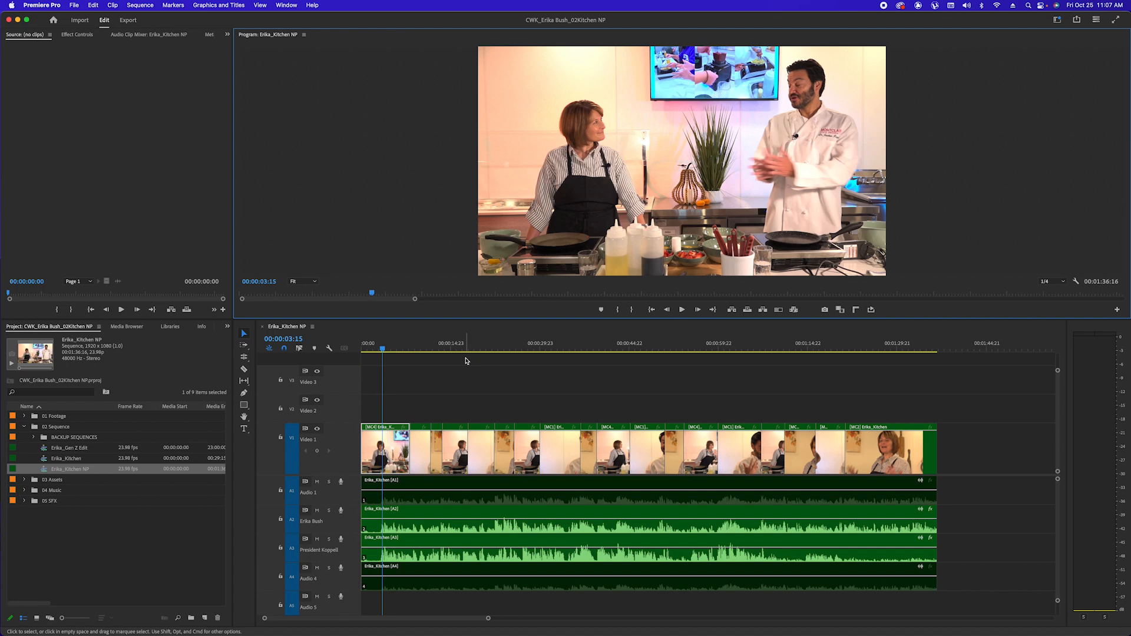
{"action": "left_click_drag", "start_coordinate": [415, 299], "coordinate": [630, 363]}
{"action": "left_click", "coordinate": [467, 387]}
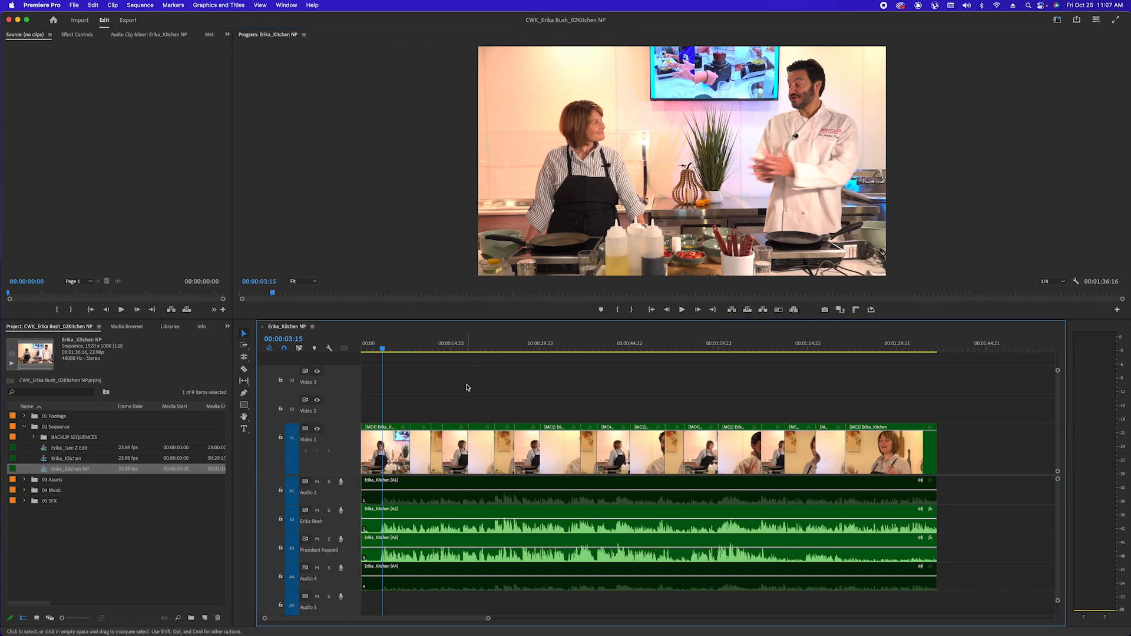
{"action": "key", "text": "="}
{"action": "left_click", "coordinate": [397, 356]}
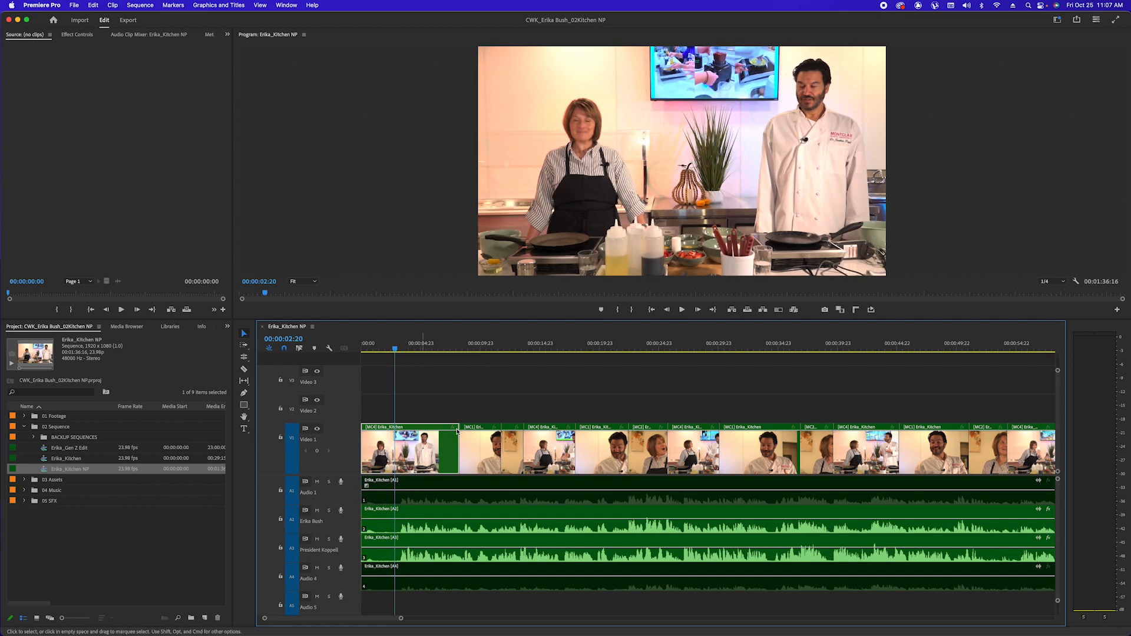
{"action": "left_click", "coordinate": [416, 384]}
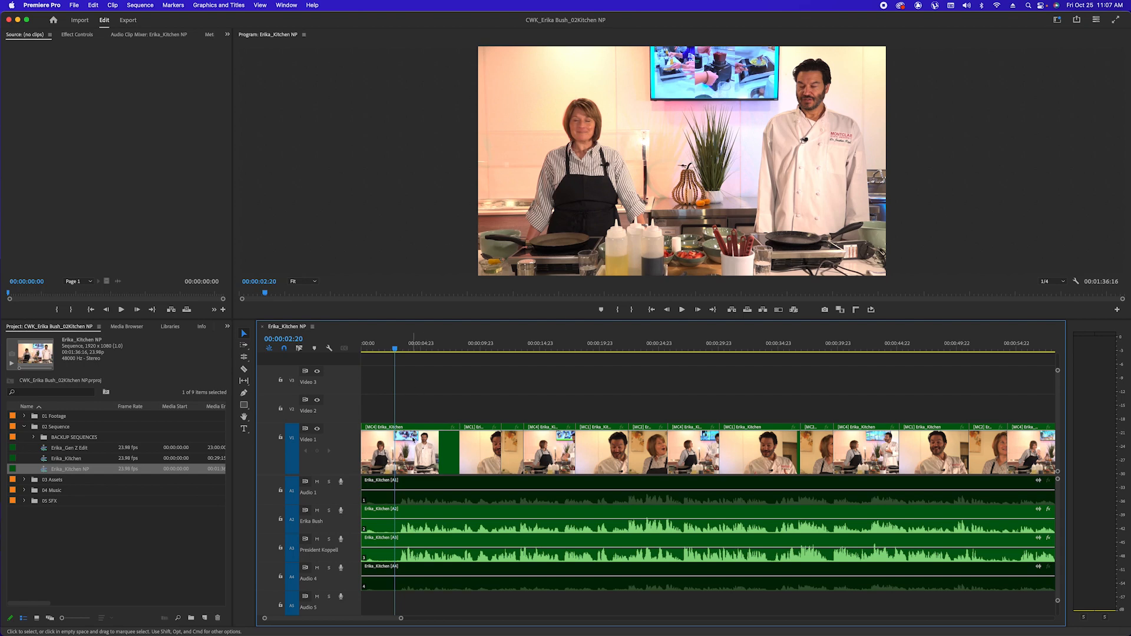
Examine the clips on the four audio tracks beneath the first video clip, leaving none of them selected
{"action": "left_click", "coordinate": [387, 555]}
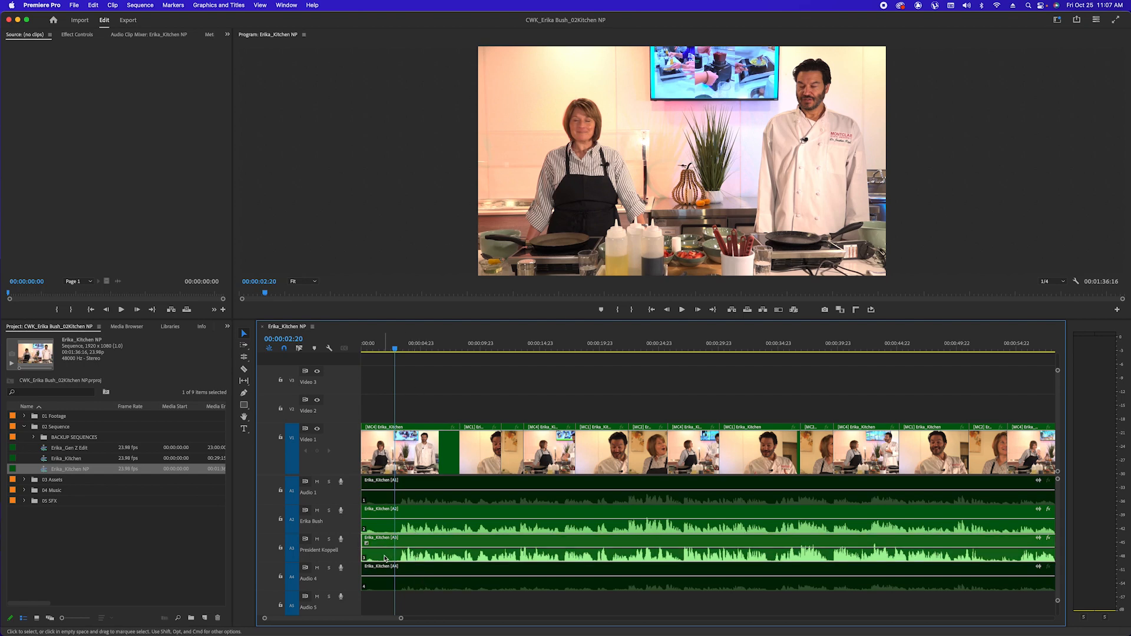
{"action": "left_click", "coordinate": [386, 524]}
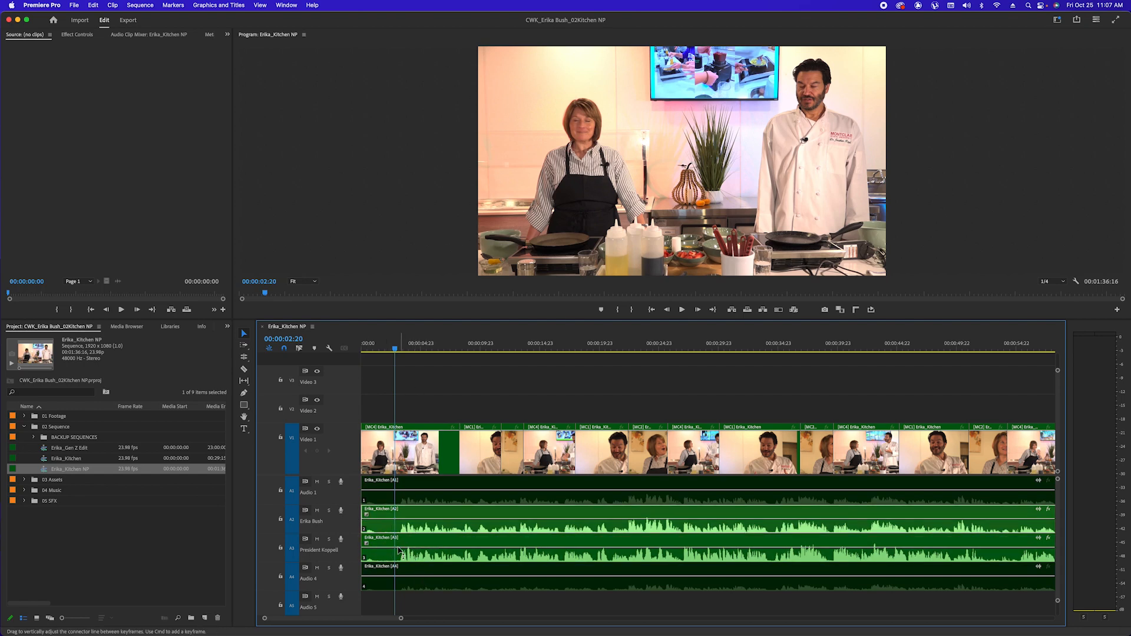
{"action": "left_click", "coordinate": [432, 546]}
{"action": "left_click", "coordinate": [429, 512]}
{"action": "left_click", "coordinate": [429, 500]}
{"action": "left_click", "coordinate": [424, 469]}
{"action": "left_click", "coordinate": [423, 495]}
{"action": "left_click", "coordinate": [423, 520]}
{"action": "left_click", "coordinate": [418, 547]}
{"action": "left_click", "coordinate": [416, 578]}
{"action": "left_click", "coordinate": [416, 542]}
{"action": "left_click", "coordinate": [423, 521]}
{"action": "left_click", "coordinate": [425, 499]}
{"action": "left_click", "coordinate": [438, 571]}
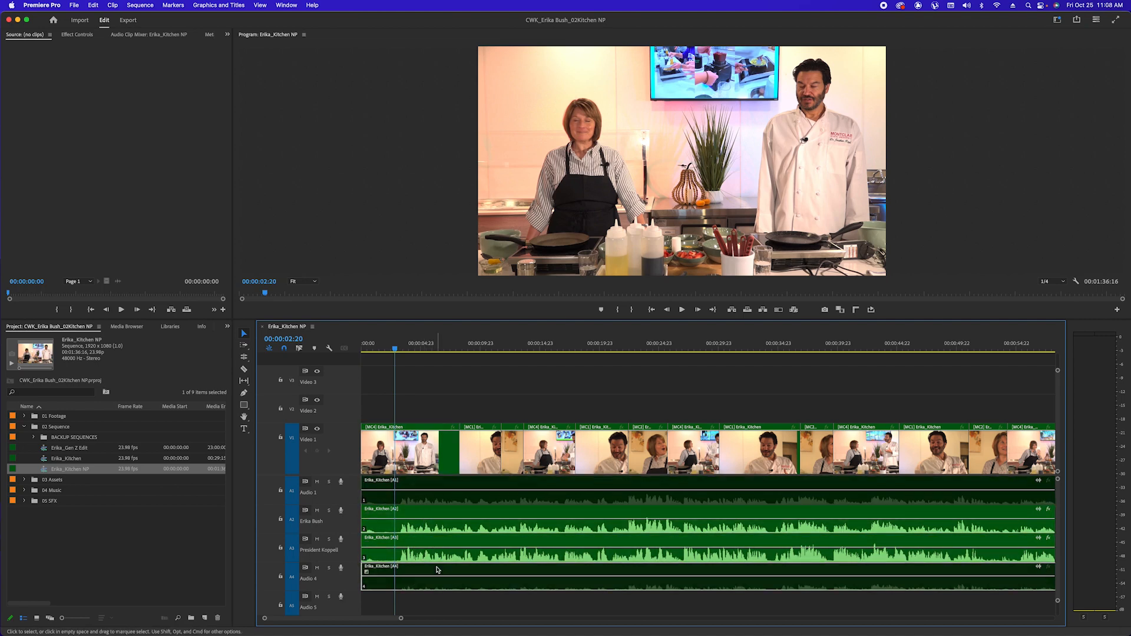
{"action": "left_click", "coordinate": [417, 387]}
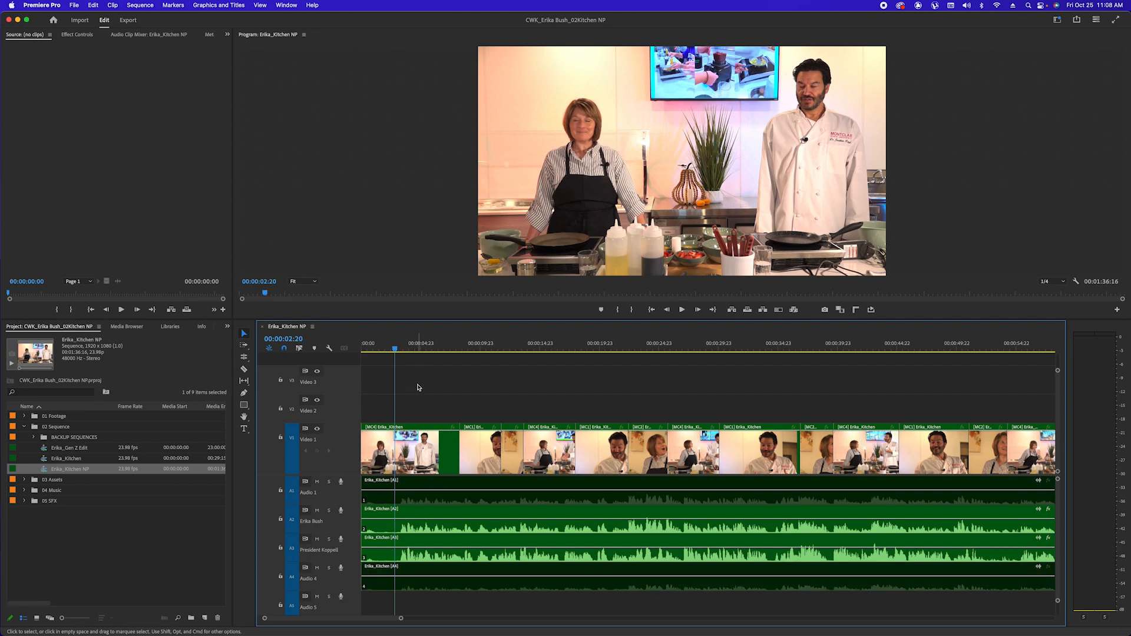
Split the first video clip and all four audio clips at 00:00:02:20 with Add Edit
{"action": "left_click", "coordinate": [141, 4]}
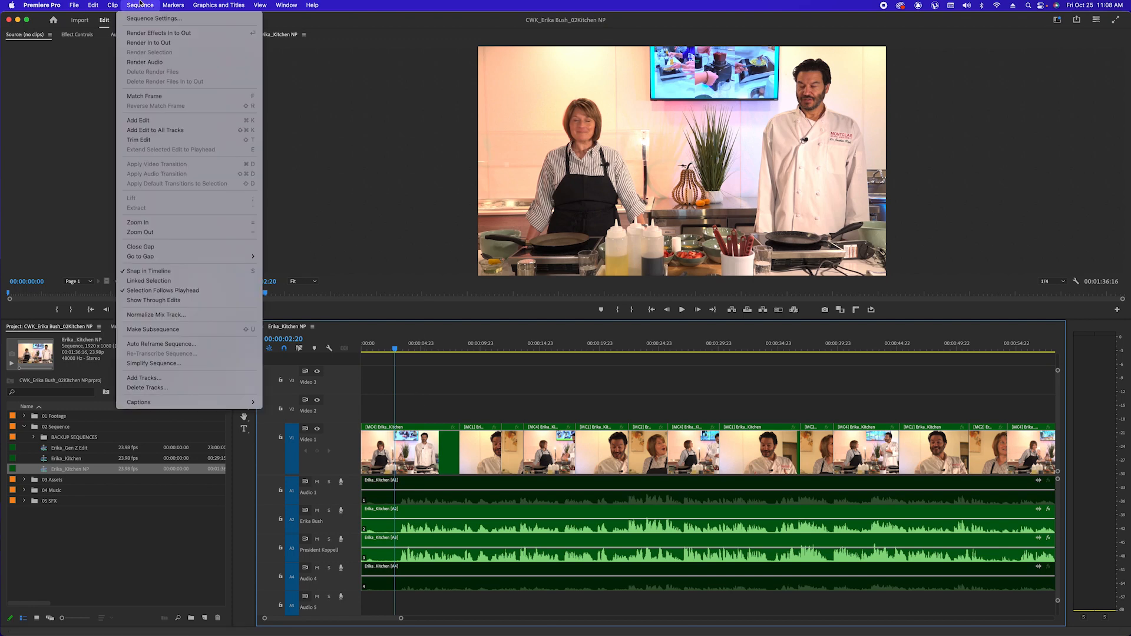
{"action": "left_click", "coordinate": [148, 120]}
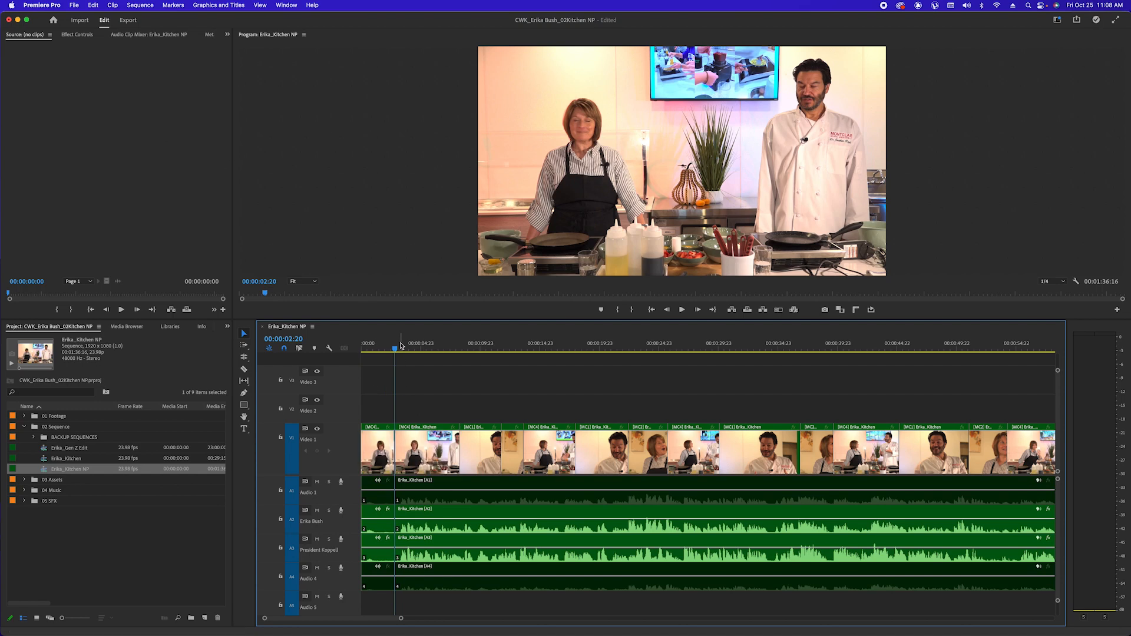
{"action": "key", "text": "super+z"}
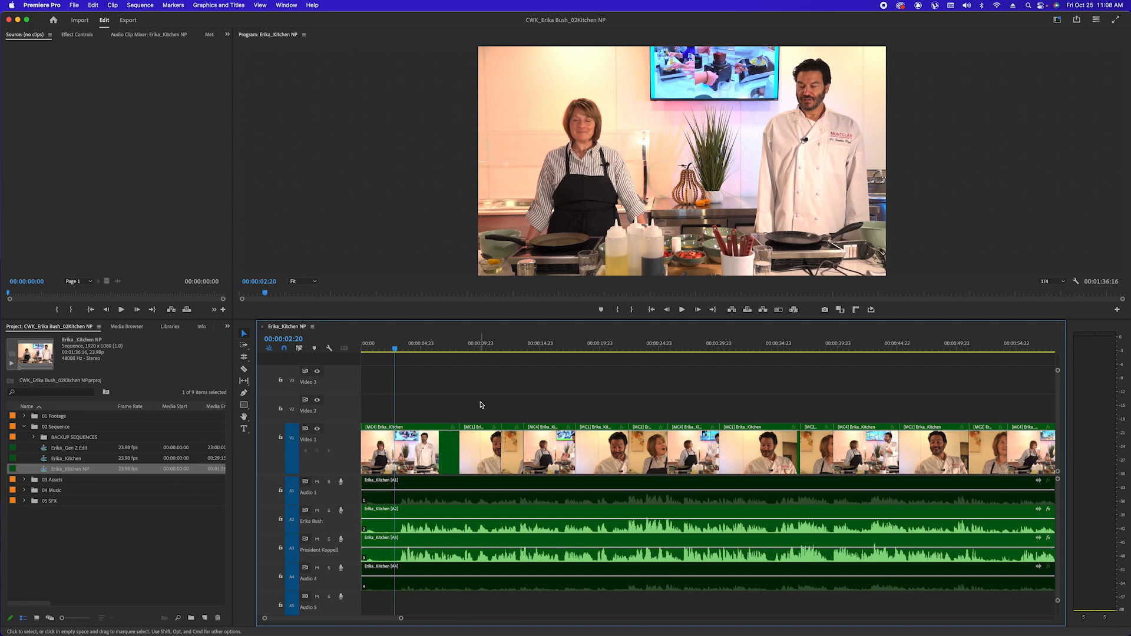
{"action": "key", "text": "super+shift+z"}
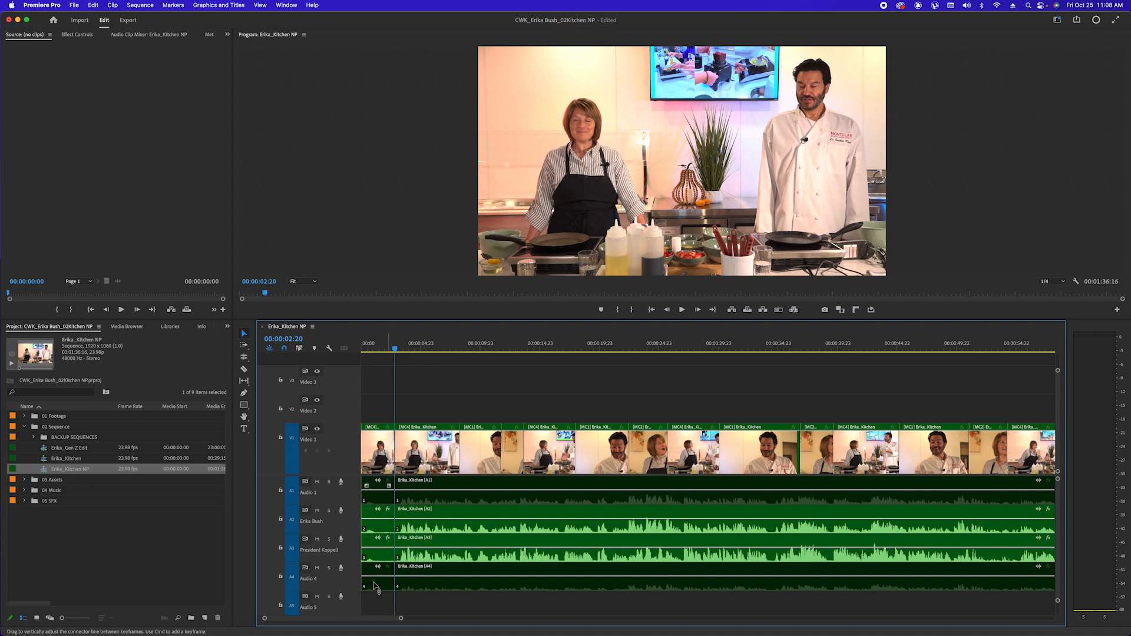
{"action": "left_click", "coordinate": [244, 368]}
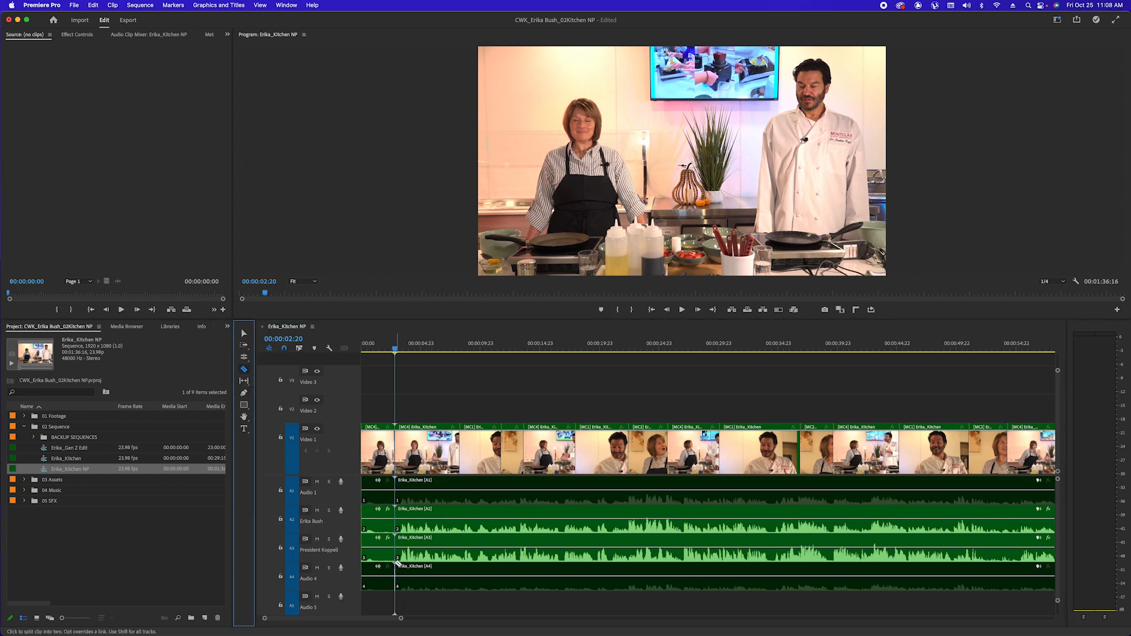
{"action": "key", "text": "v"}
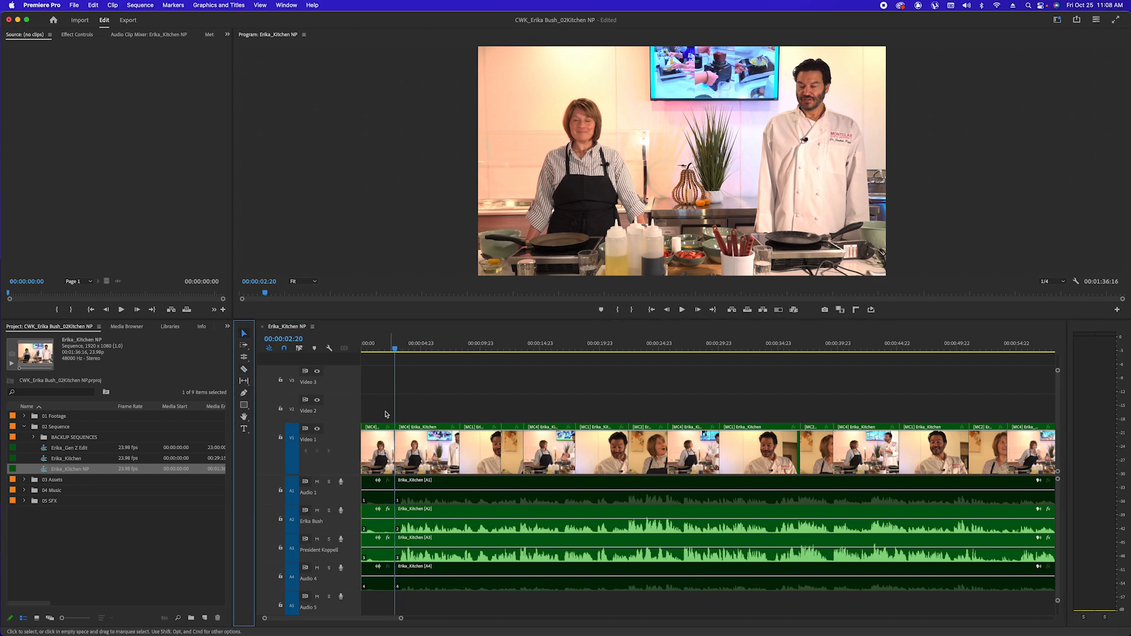
Apply the Dark Red label to all video and audio clips before the first cut and save the project
{"action": "left_click_drag", "start_coordinate": [394, 349], "coordinate": [362, 349]}
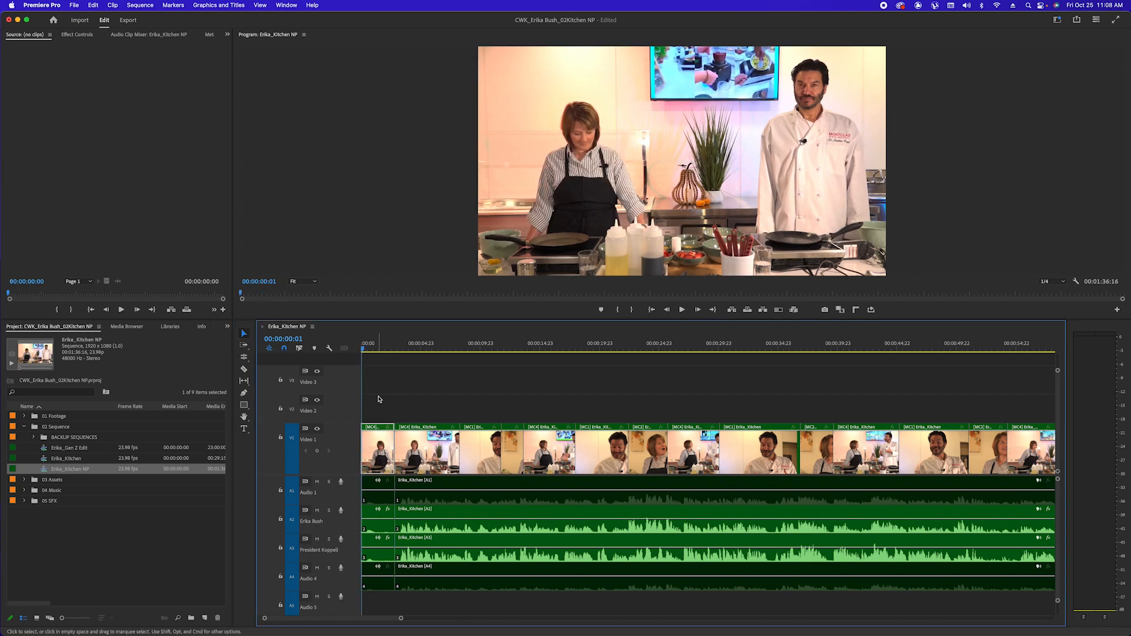
{"action": "left_click_drag", "start_coordinate": [383, 391], "coordinate": [358, 587]}
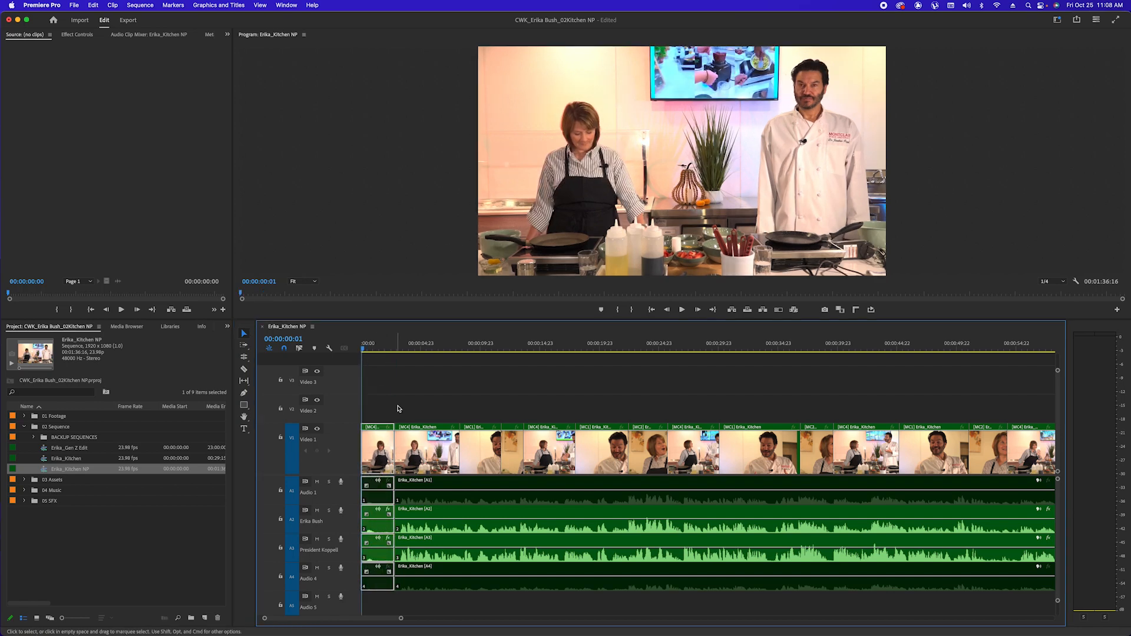
{"action": "right_click", "coordinate": [378, 446]}
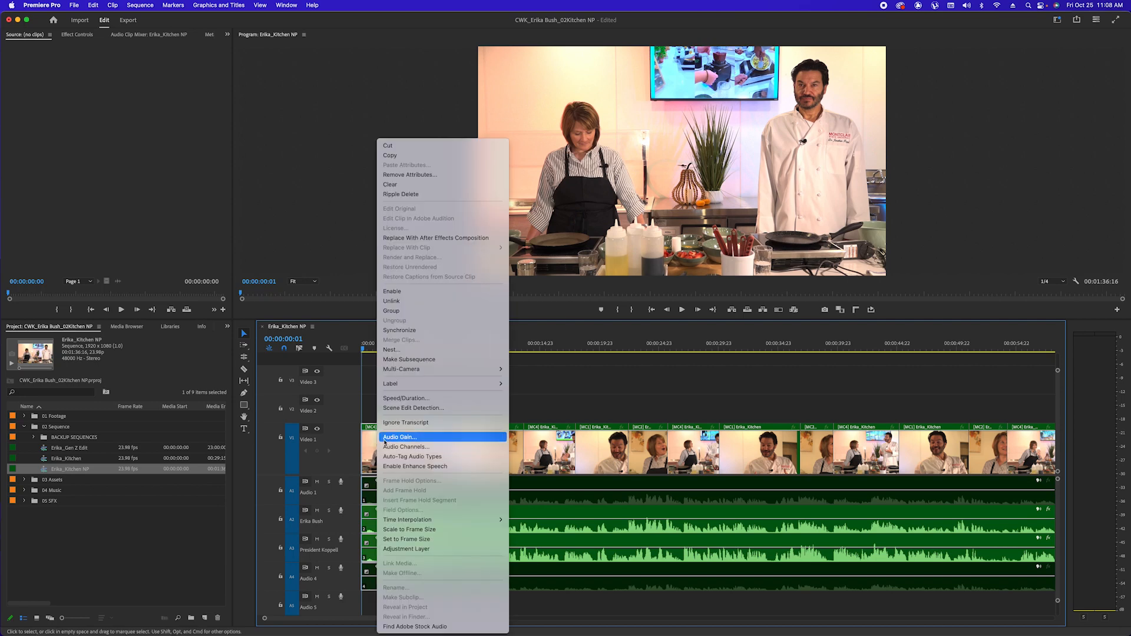
{"action": "mouse_move", "coordinate": [471, 384]}
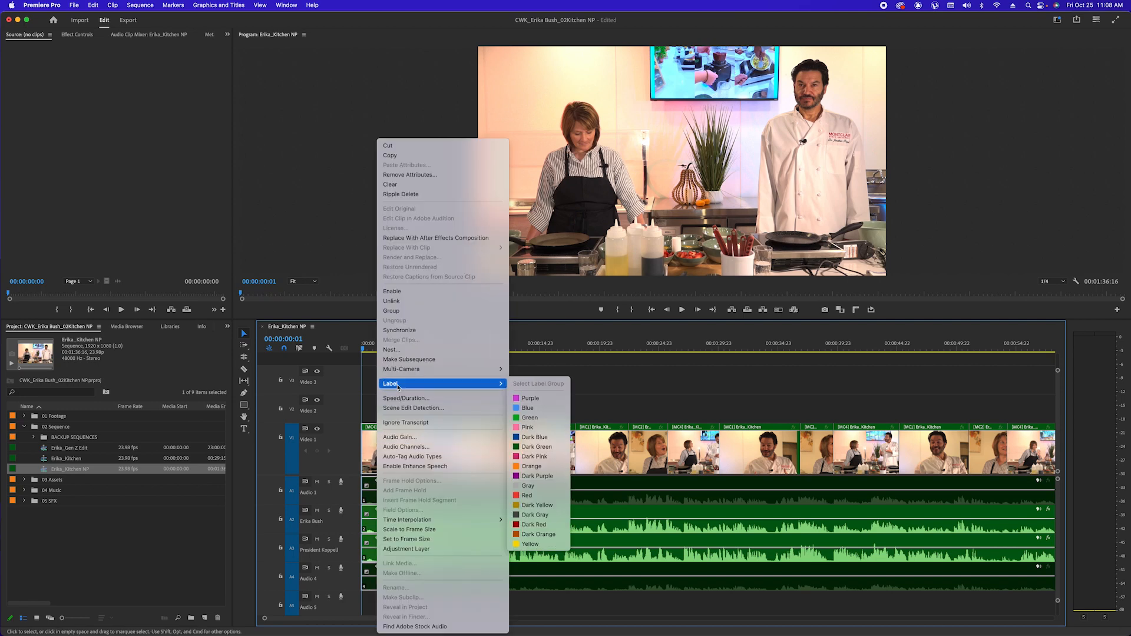
{"action": "left_click", "coordinate": [537, 524]}
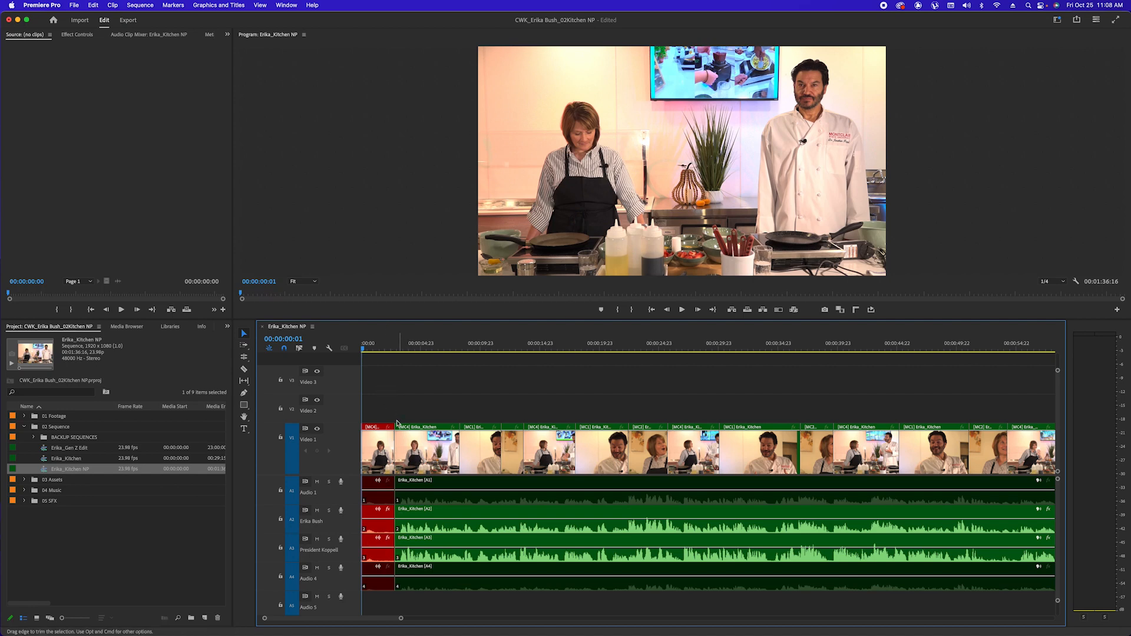
{"action": "key", "text": "super+s"}
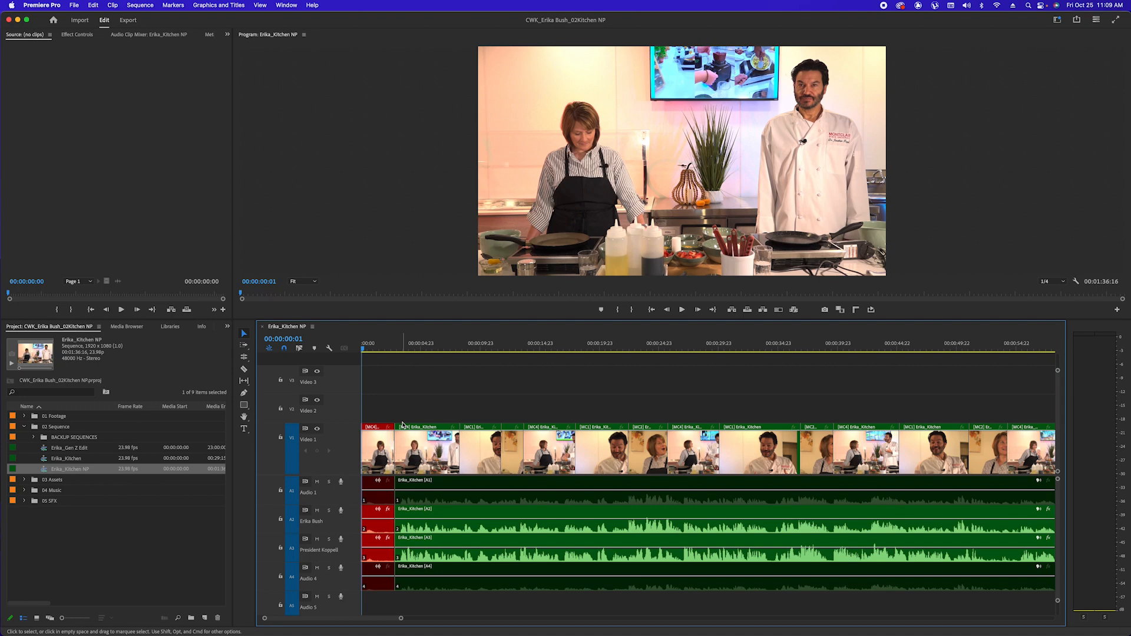
Play back the red-labelled opening segment of the sequence
{"action": "key", "text": "space"}
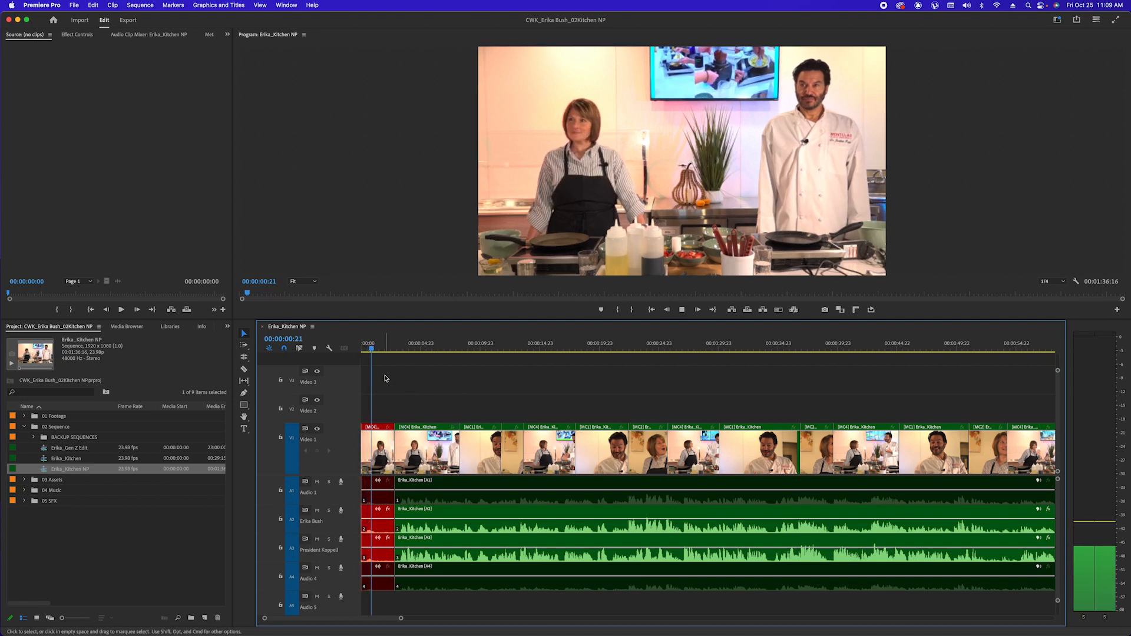
{"action": "key", "text": "space"}
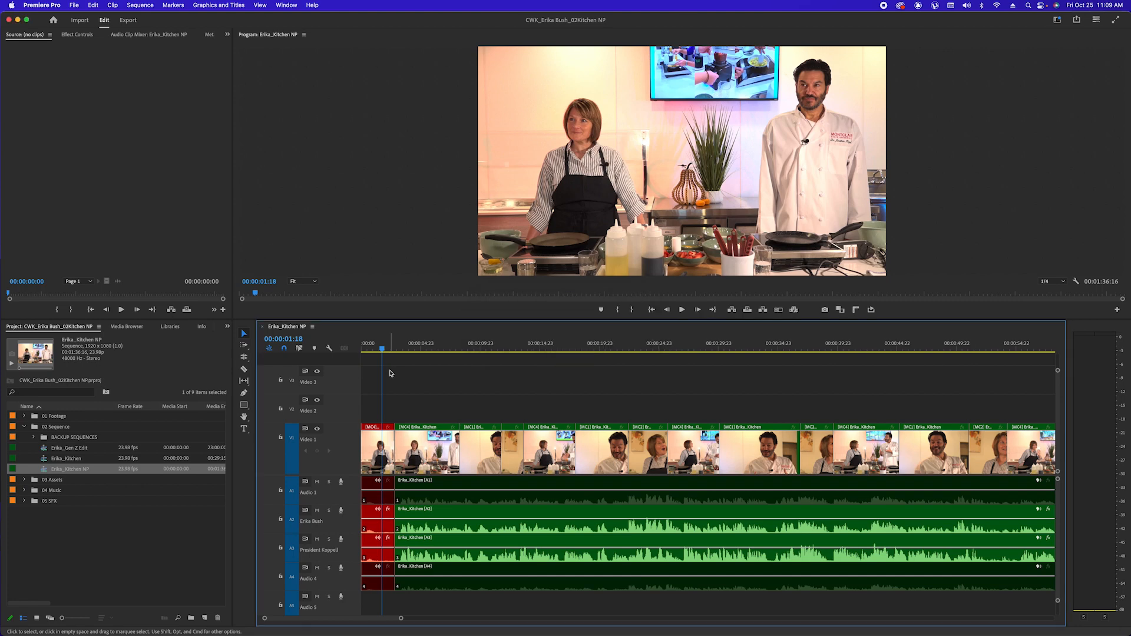
{"action": "key", "text": "space"}
{"action": "key", "text": "space"}
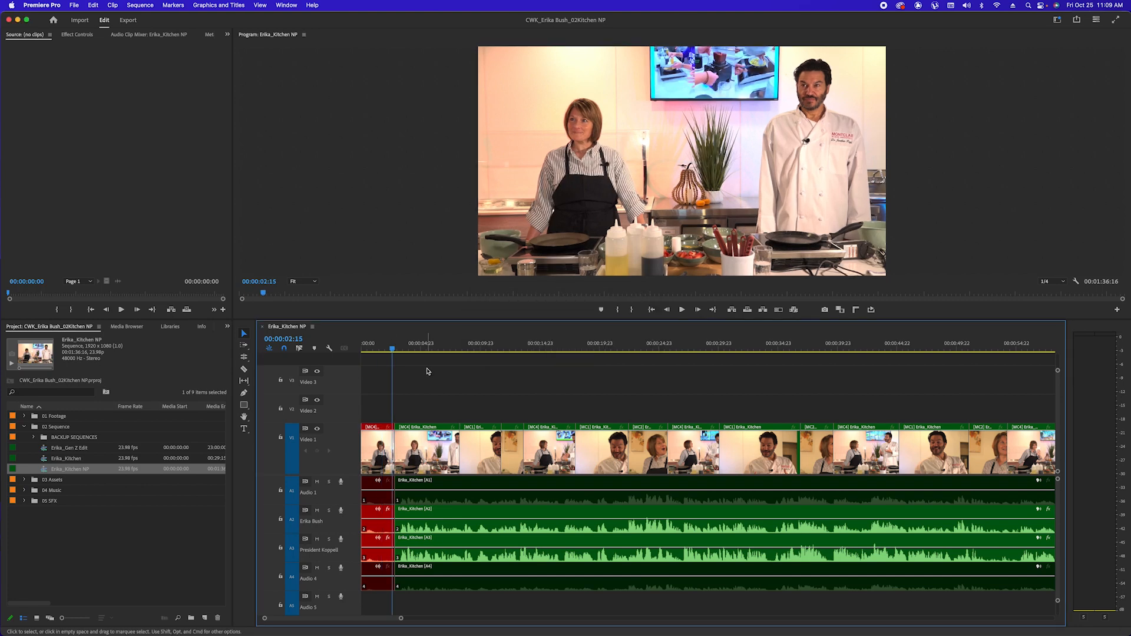
Roll the cut between the wide MC4 shot and the following chef close-up back to 00:00:59:08 with a rolling Extend Edit
{"action": "left_click", "coordinate": [415, 348]}
{"action": "left_click_drag", "start_coordinate": [427, 348], "coordinate": [660, 354]}
{"action": "key", "text": "minus"}
{"action": "key", "text": "space"}
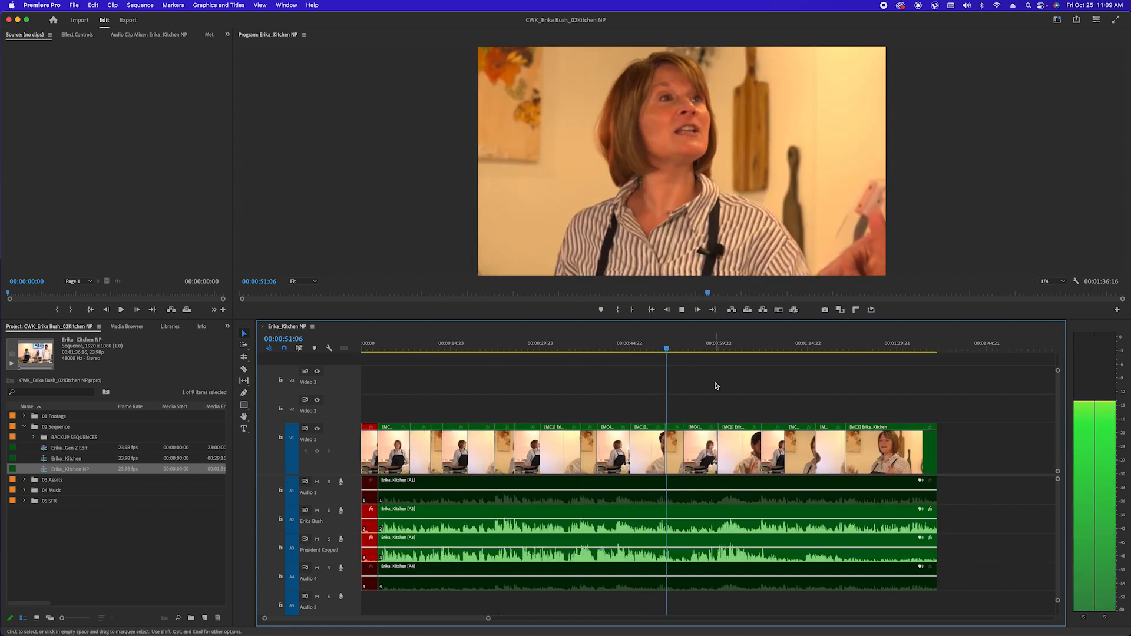
{"action": "left_click_drag", "start_coordinate": [688, 348], "coordinate": [719, 347]}
{"action": "key", "text": "equal"}
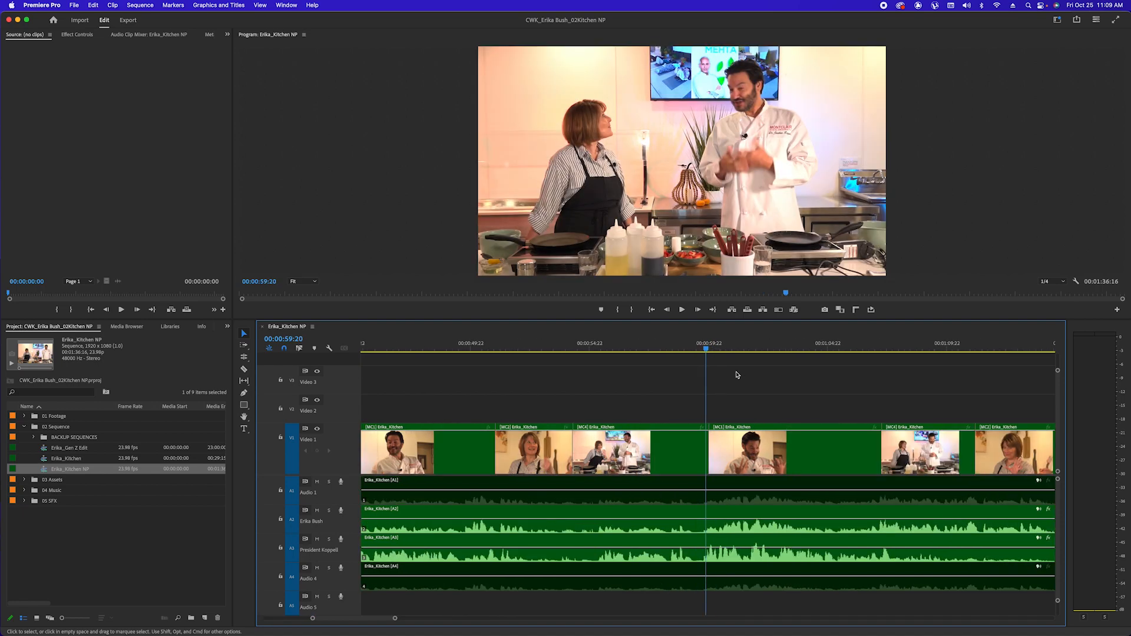
{"action": "left_click_drag", "start_coordinate": [705, 348], "coordinate": [696, 352]}
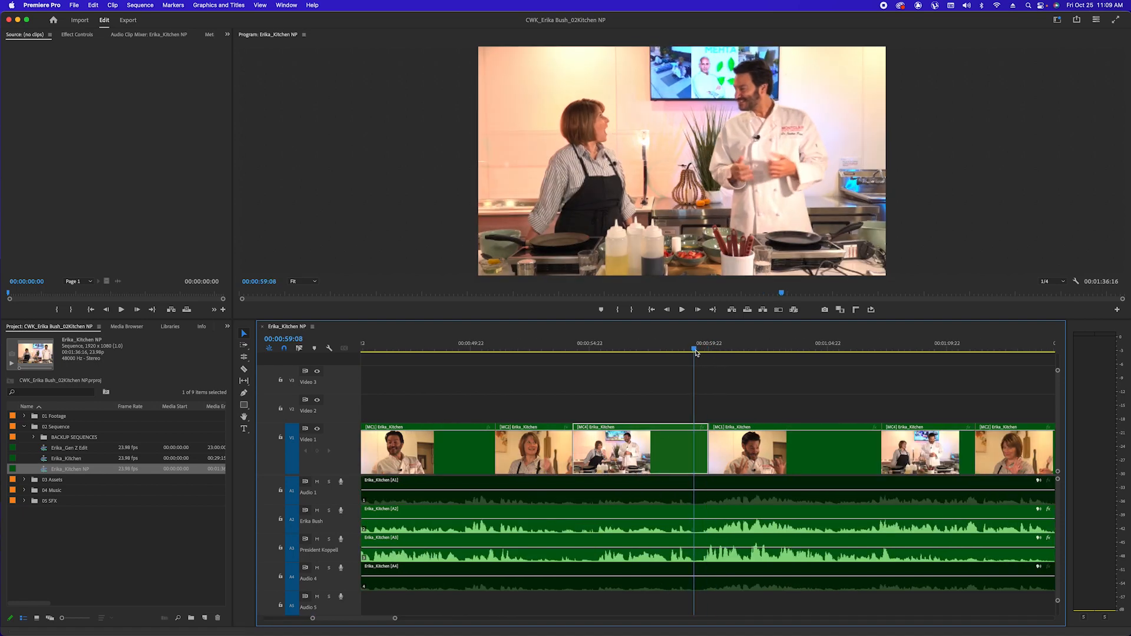
{"action": "key", "text": "minus"}
{"action": "key", "text": "n"}
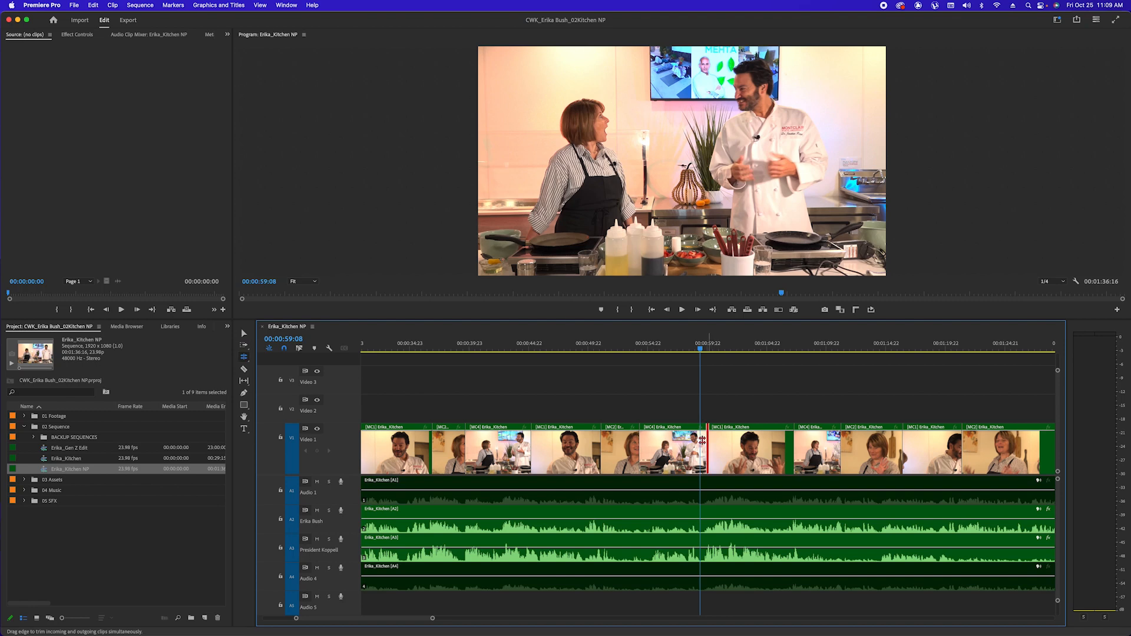
{"action": "key", "text": "e"}
{"action": "key", "text": "v"}
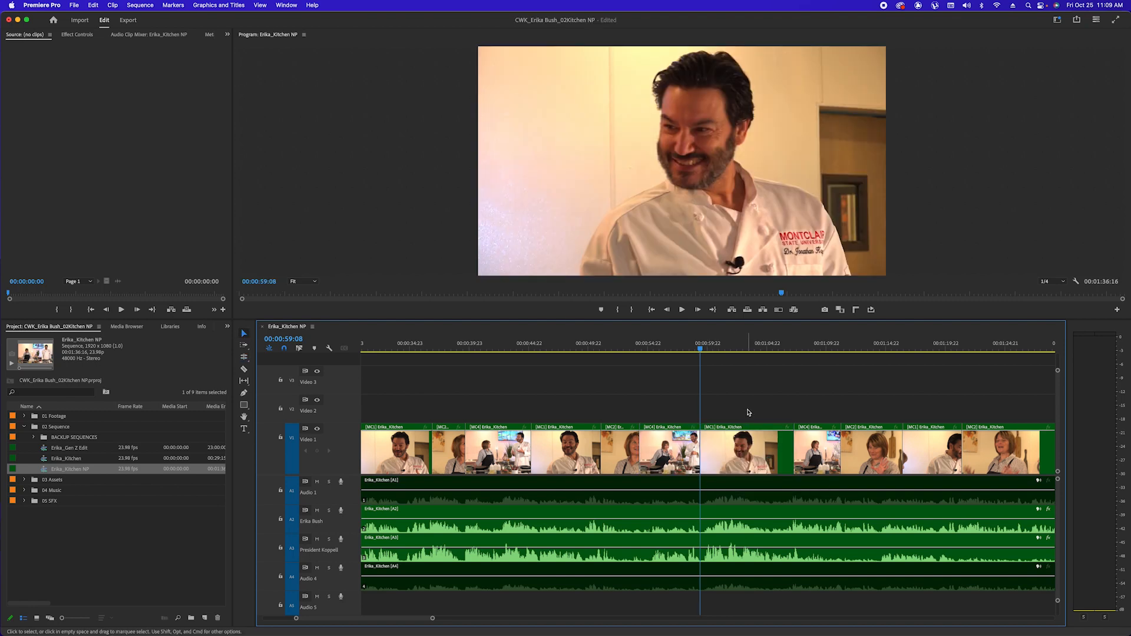
Split the four audio clips at 00:00:59:08 and apply the Orange label to all video and audio clips between the red section and that cut
{"action": "key", "text": "super+k"}
{"action": "key", "text": "minus"}
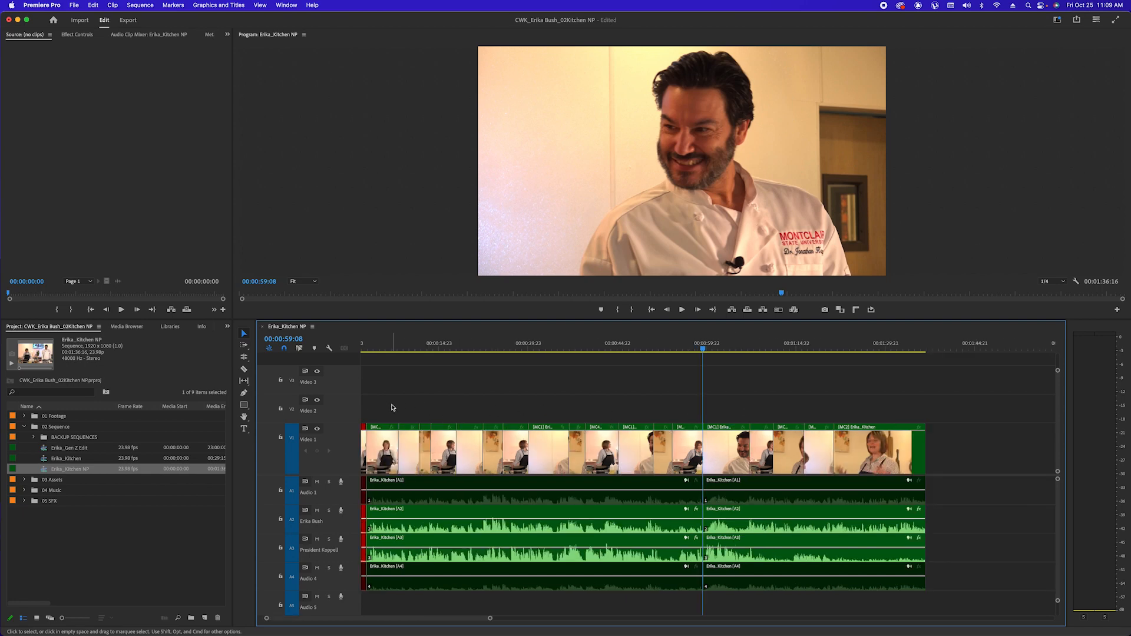
{"action": "left_click_drag", "start_coordinate": [392, 406], "coordinate": [697, 589]}
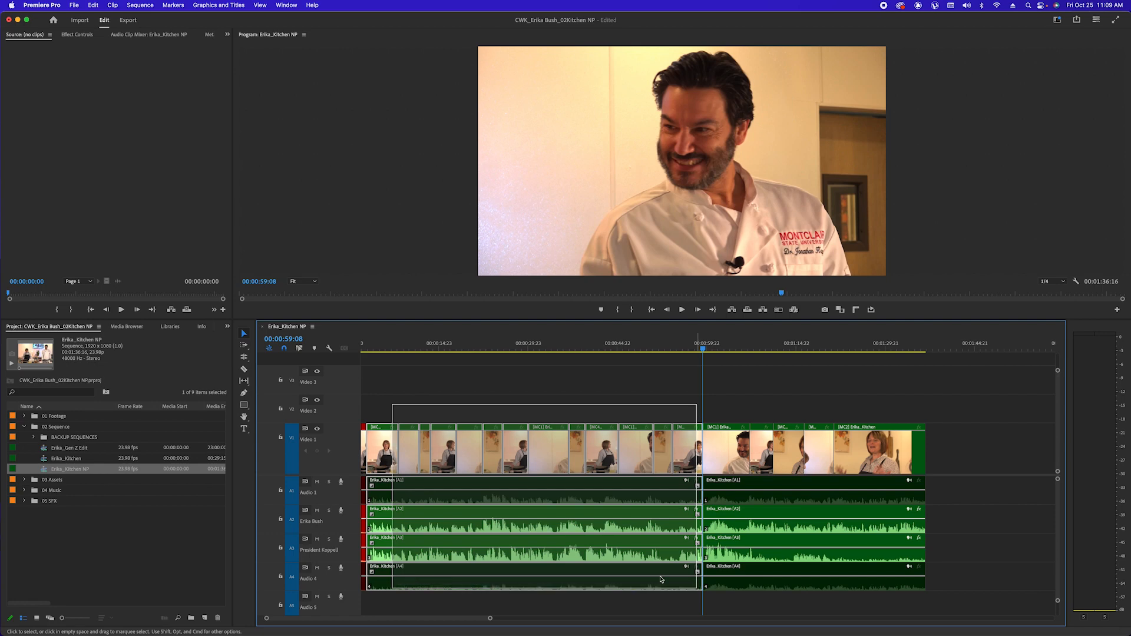
{"action": "left_click", "coordinate": [406, 406]}
{"action": "scroll", "coordinate": [406, 405], "scroll_direction": "left", "scroll_amount": 1}
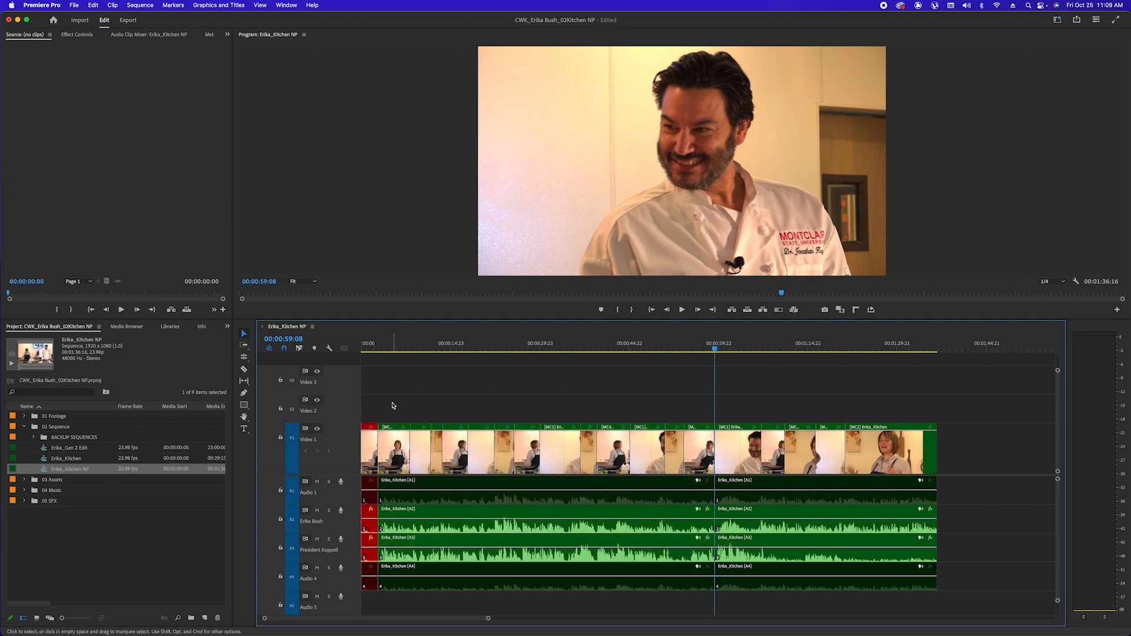
{"action": "left_click_drag", "start_coordinate": [393, 405], "coordinate": [698, 589]}
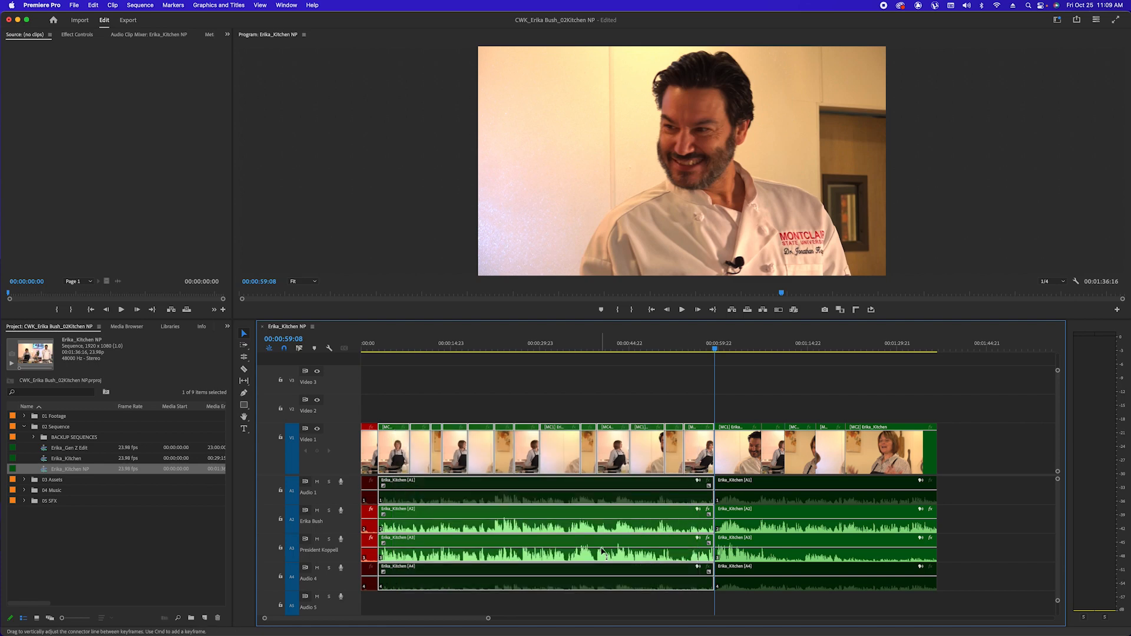
{"action": "right_click", "coordinate": [693, 447]}
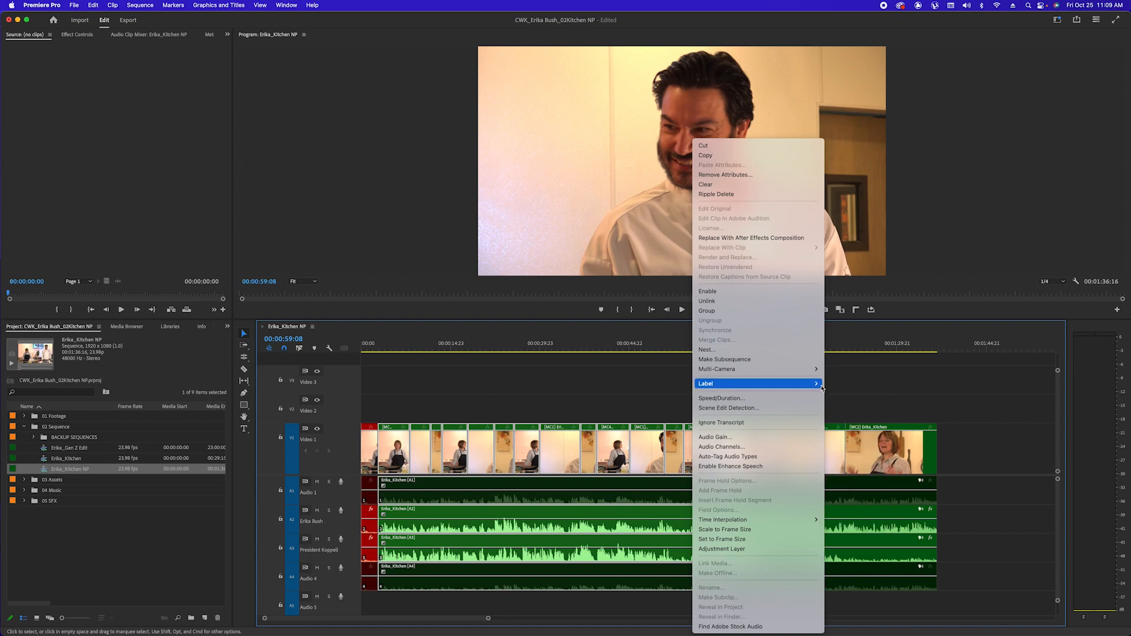
{"action": "mouse_move", "coordinate": [815, 383]}
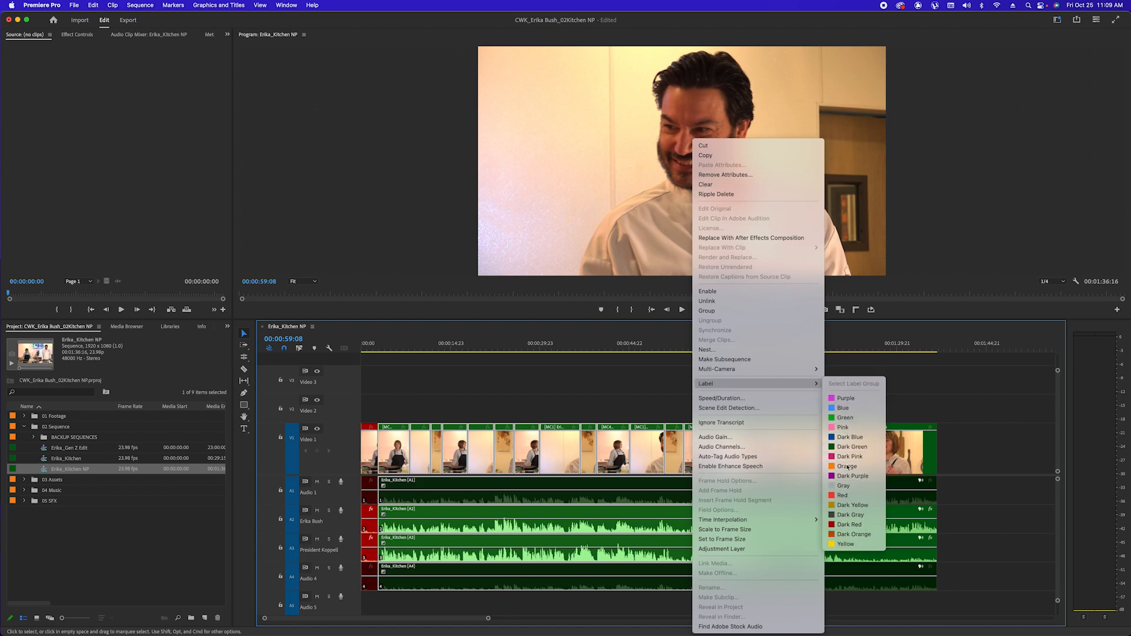
{"action": "left_click", "coordinate": [849, 466]}
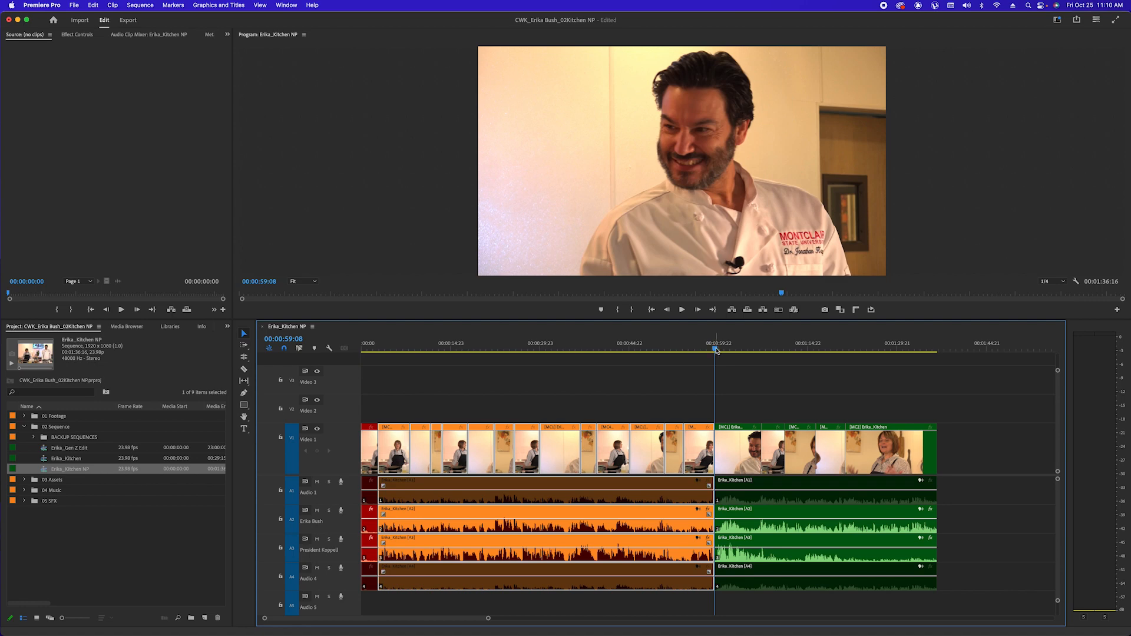
Add an orange marker named HUNGARY at 00:00:02:21 with a 00:00:30:00 duration, and stretch its end to the last cut of the orange section
{"action": "left_click_drag", "start_coordinate": [716, 351], "coordinate": [378, 371]}
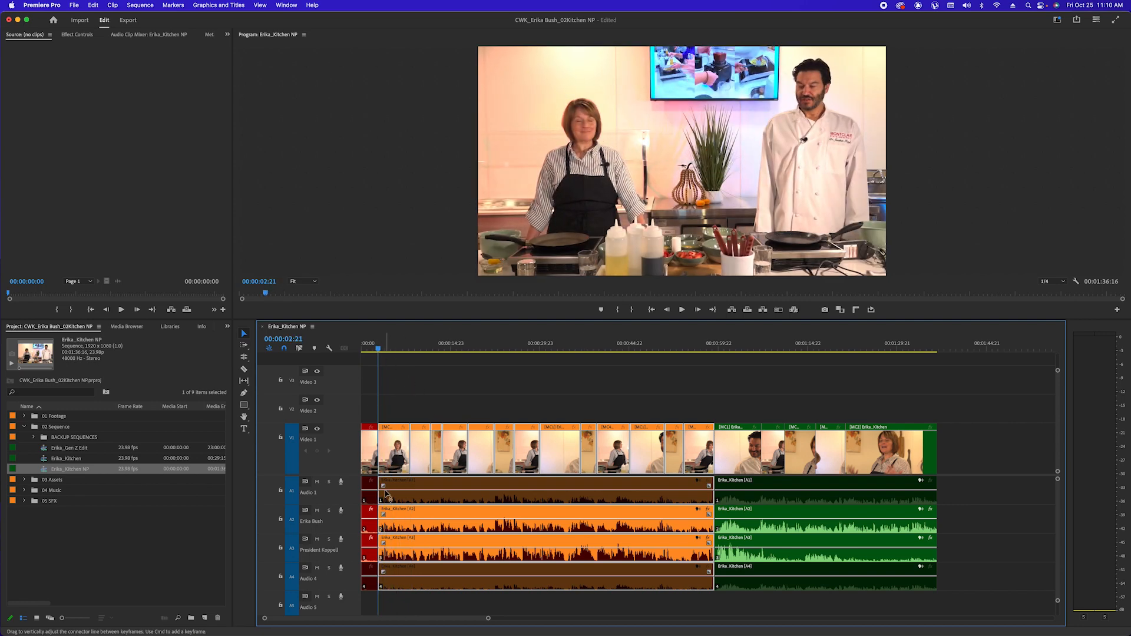
{"action": "left_click", "coordinate": [454, 407]}
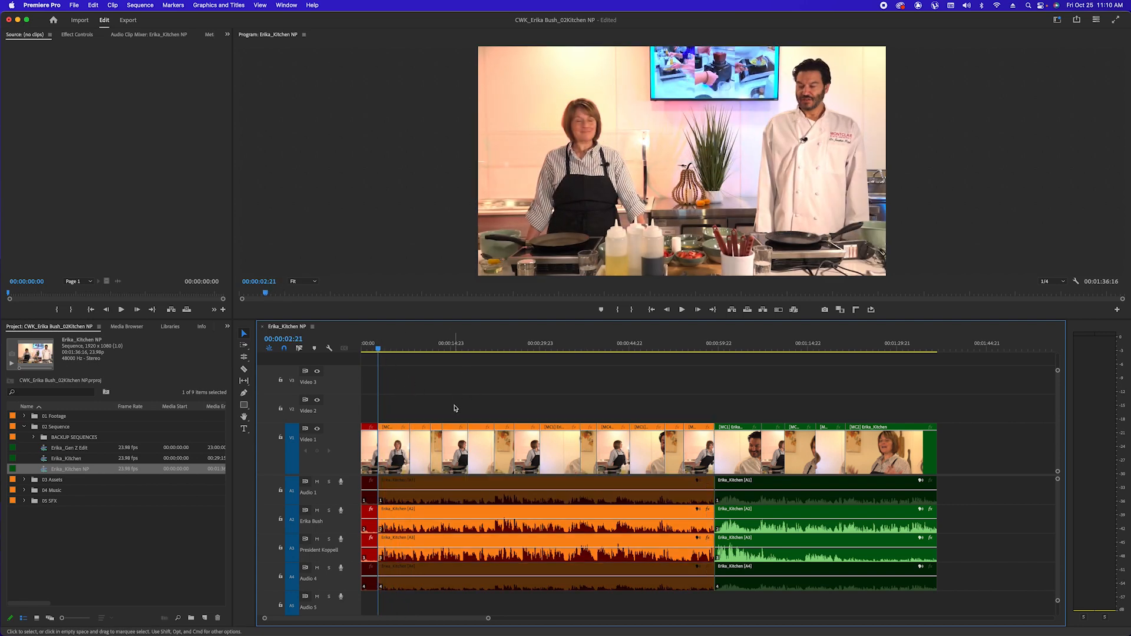
{"action": "key", "text": "m"}
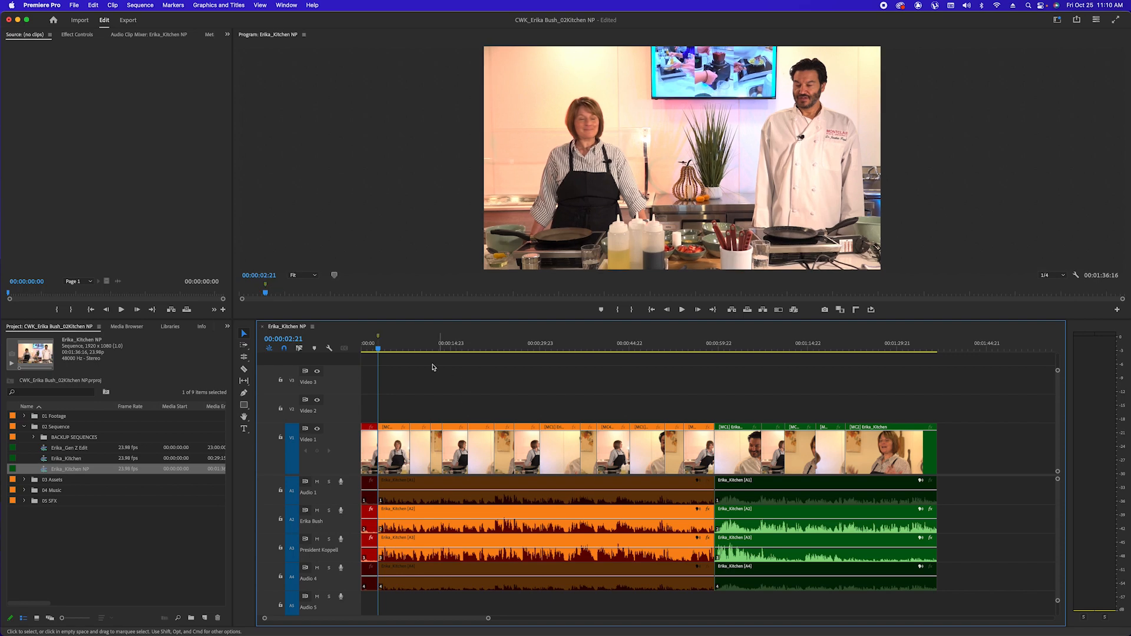
{"action": "double_click", "coordinate": [379, 339]}
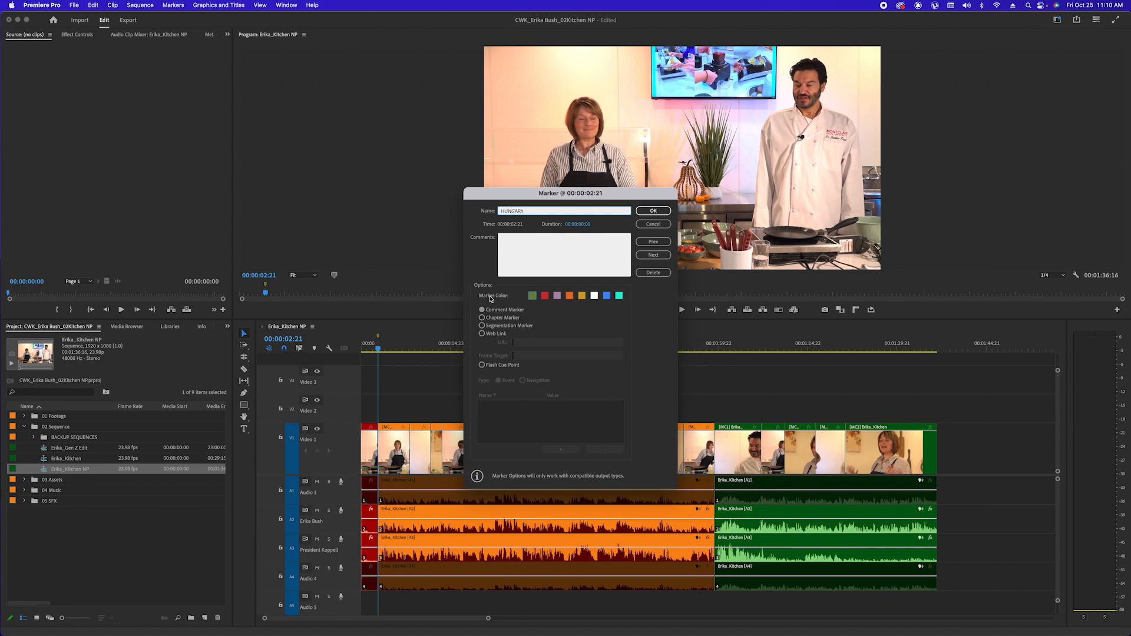
{"action": "left_click", "coordinate": [571, 299]}
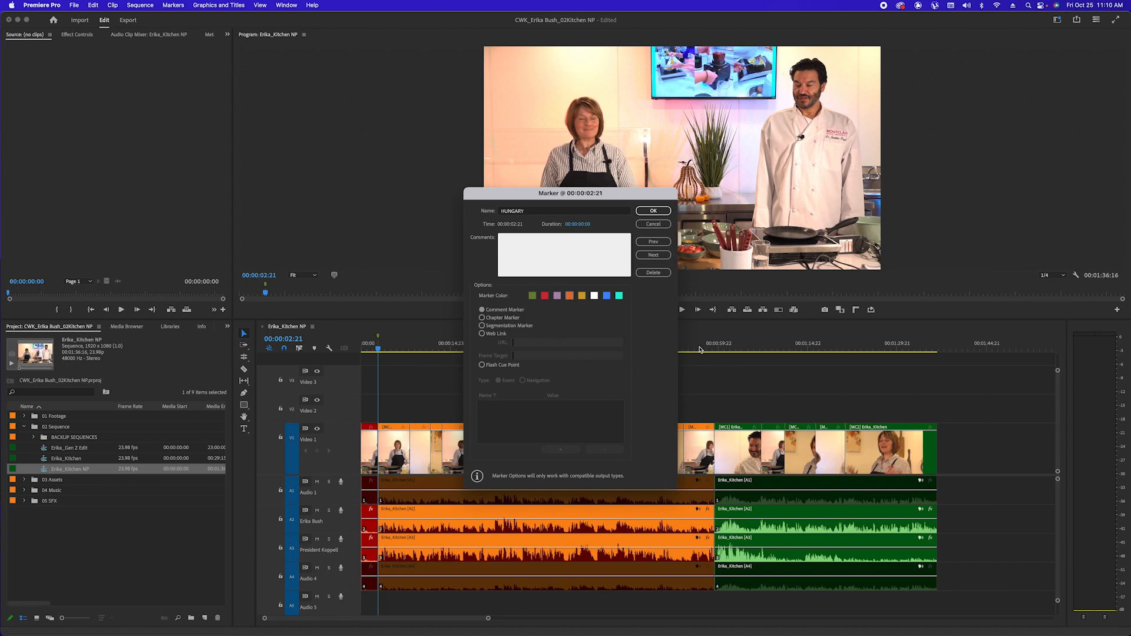
{"action": "left_click", "coordinate": [577, 224]}
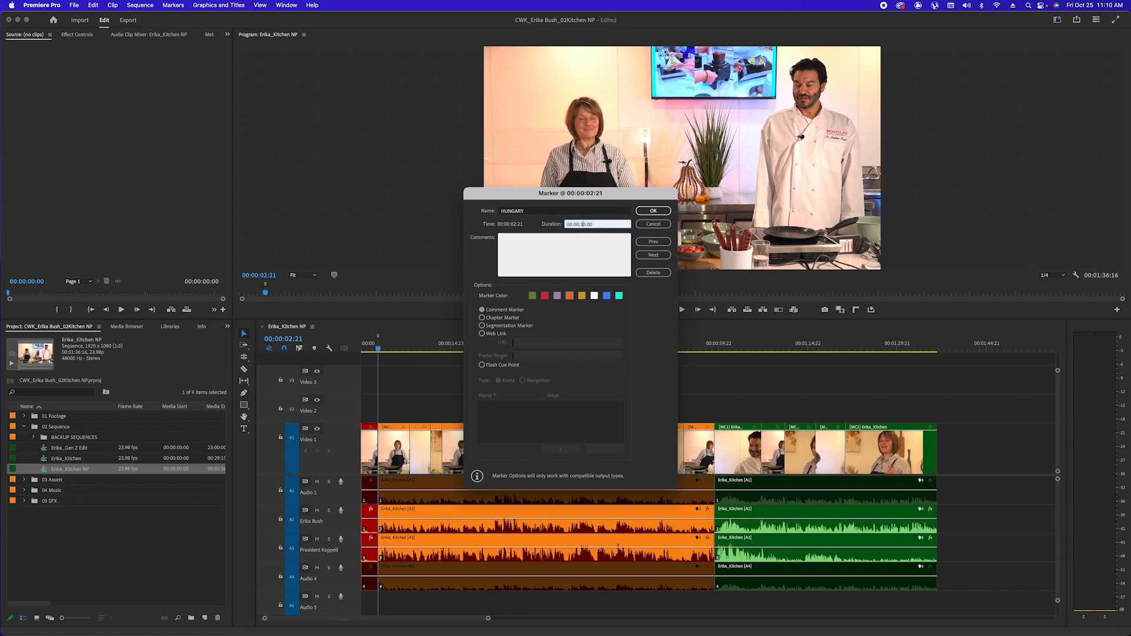
{"action": "left_click", "coordinate": [654, 211]}
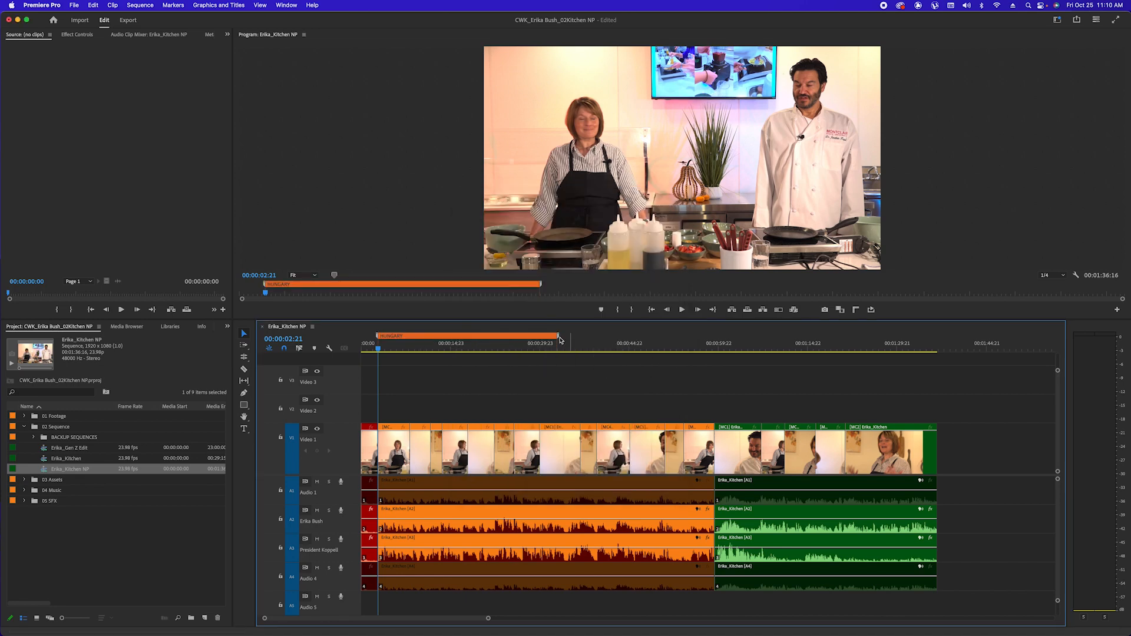
{"action": "mouse_move", "coordinate": [560, 339]}
{"action": "left_mouse_down"}
{"action": "mouse_move", "coordinate": [692, 341]}
{"action": "mouse_move", "coordinate": [431, 343]}
{"action": "mouse_move", "coordinate": [716, 346]}
{"action": "mouse_move", "coordinate": [440, 369]}
{"action": "mouse_move", "coordinate": [732, 382]}
{"action": "left_mouse_up"}
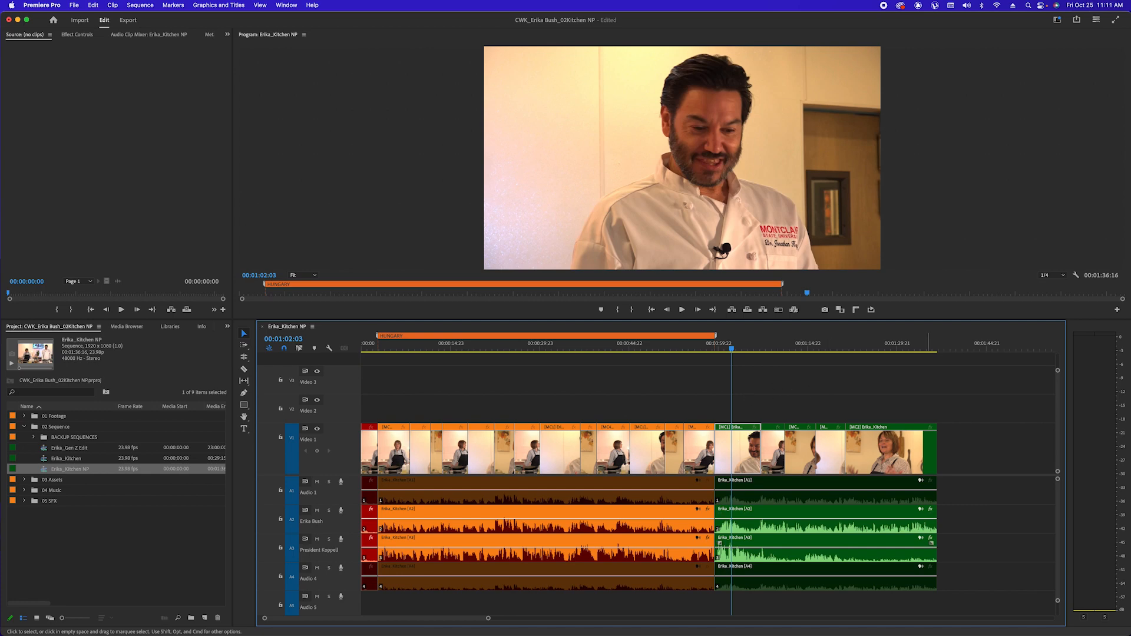
Apply the Pink label to all remaining green video and audio clips after the orange section
{"action": "left_click_drag", "start_coordinate": [973, 582], "coordinate": [742, 448]}
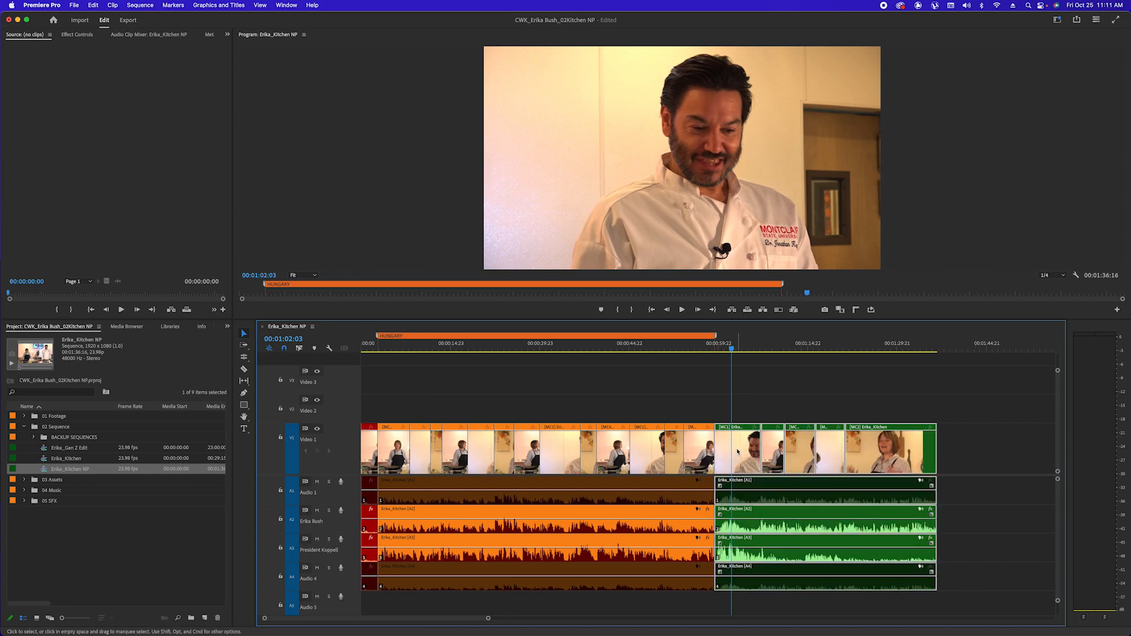
{"action": "right_click", "coordinate": [736, 444]}
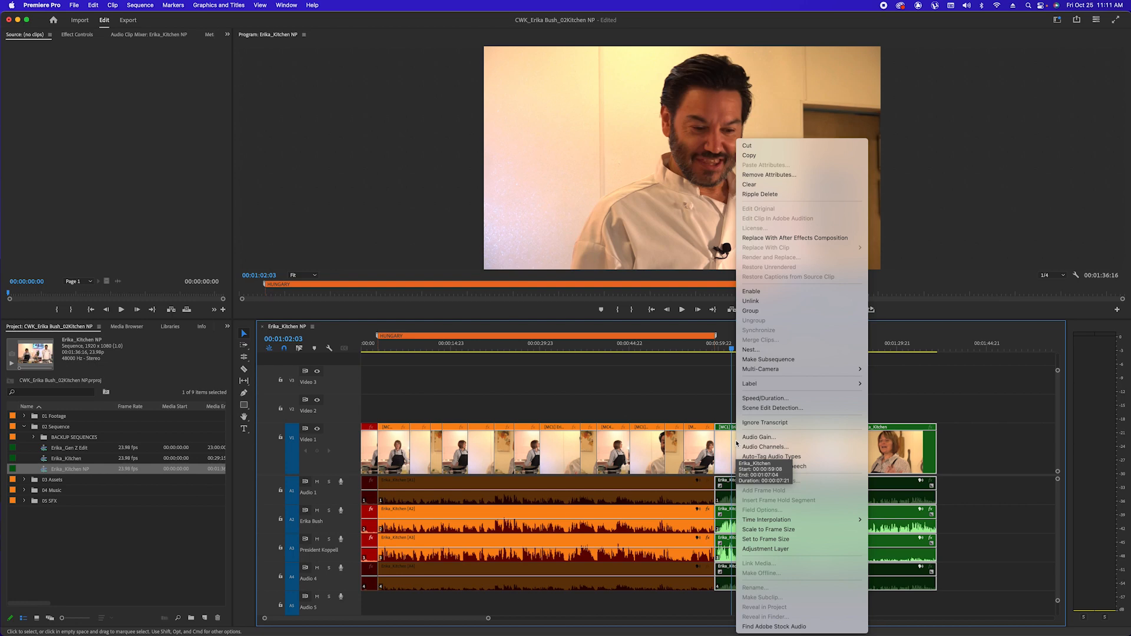
{"action": "mouse_move", "coordinate": [855, 383]}
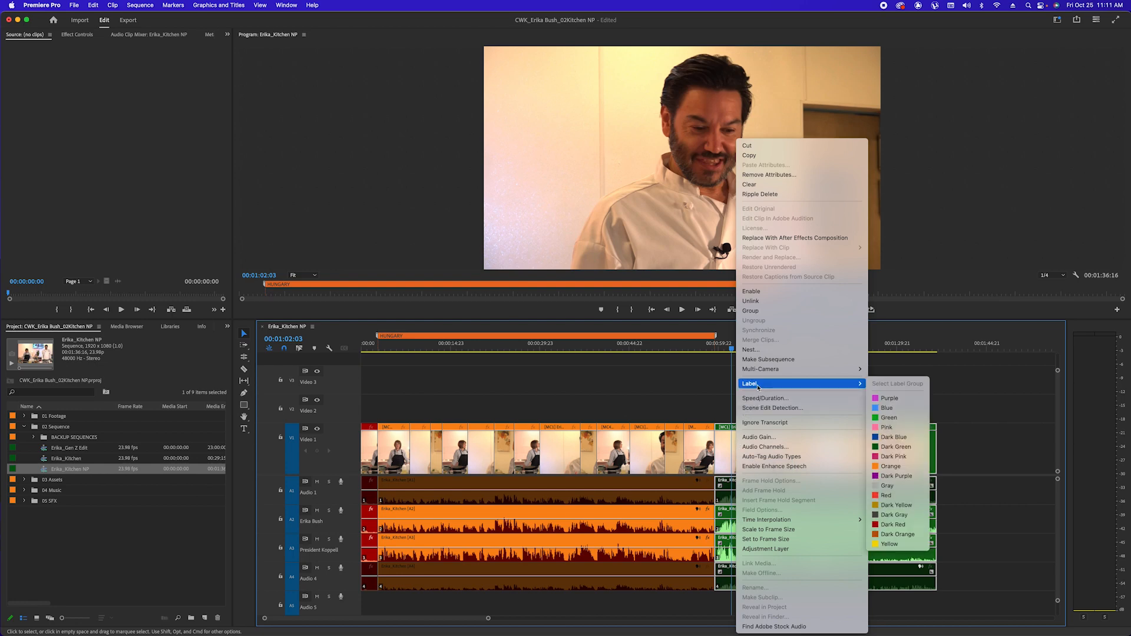
{"action": "left_click", "coordinate": [893, 428]}
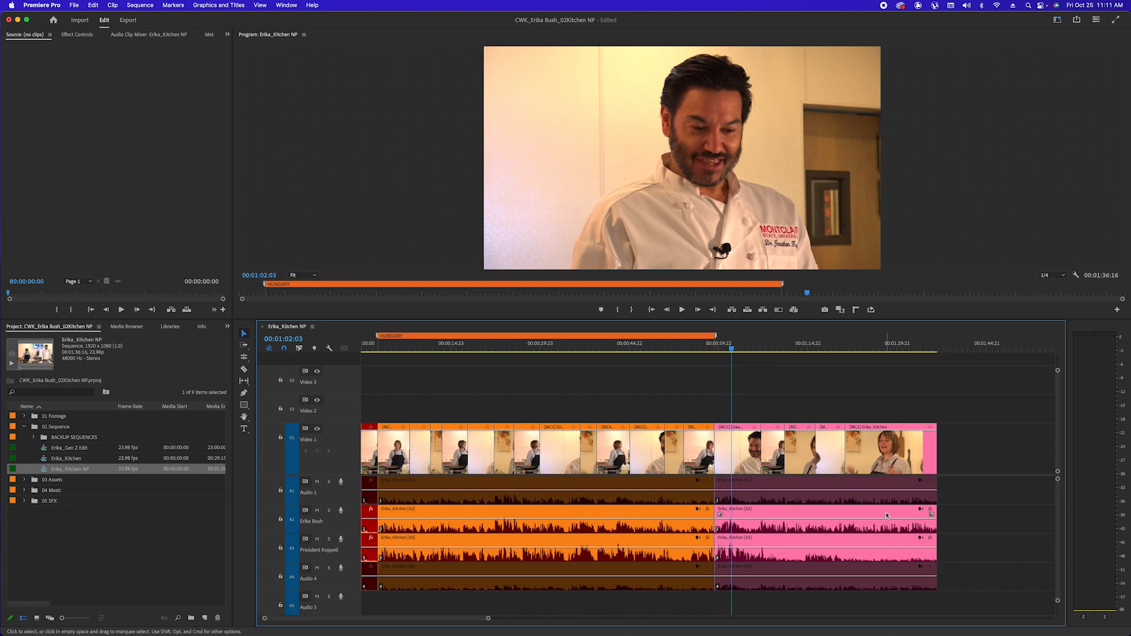
Add a purple marker named RECIPE at 00:01:01:13 with a duration of 00:00:30:00
{"action": "left_click", "coordinate": [729, 346]}
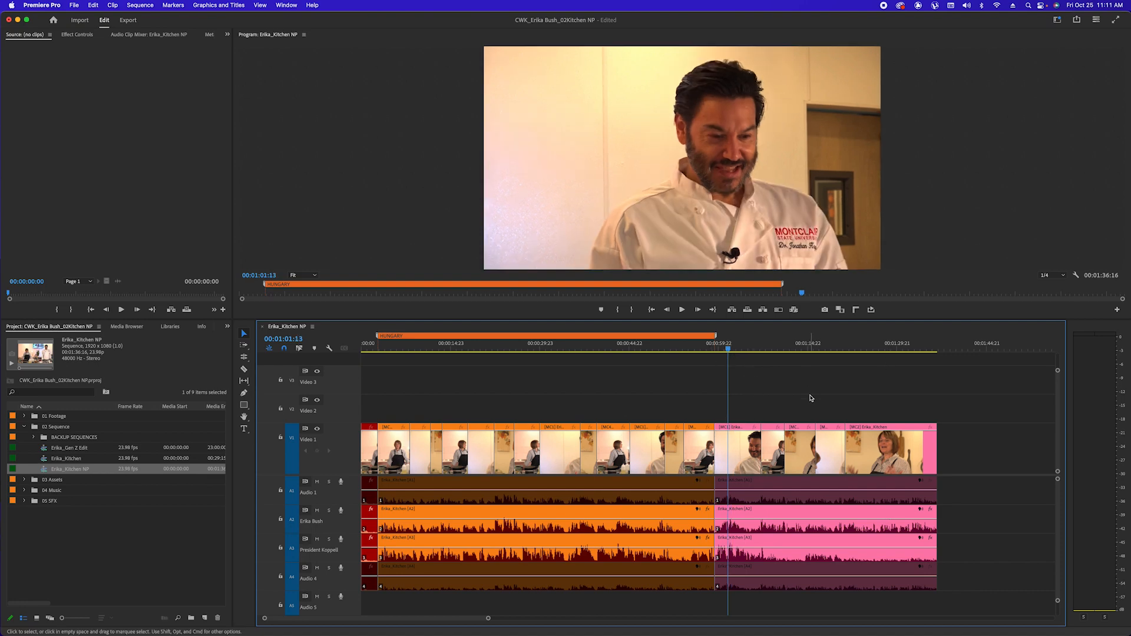
{"action": "key", "text": "m"}
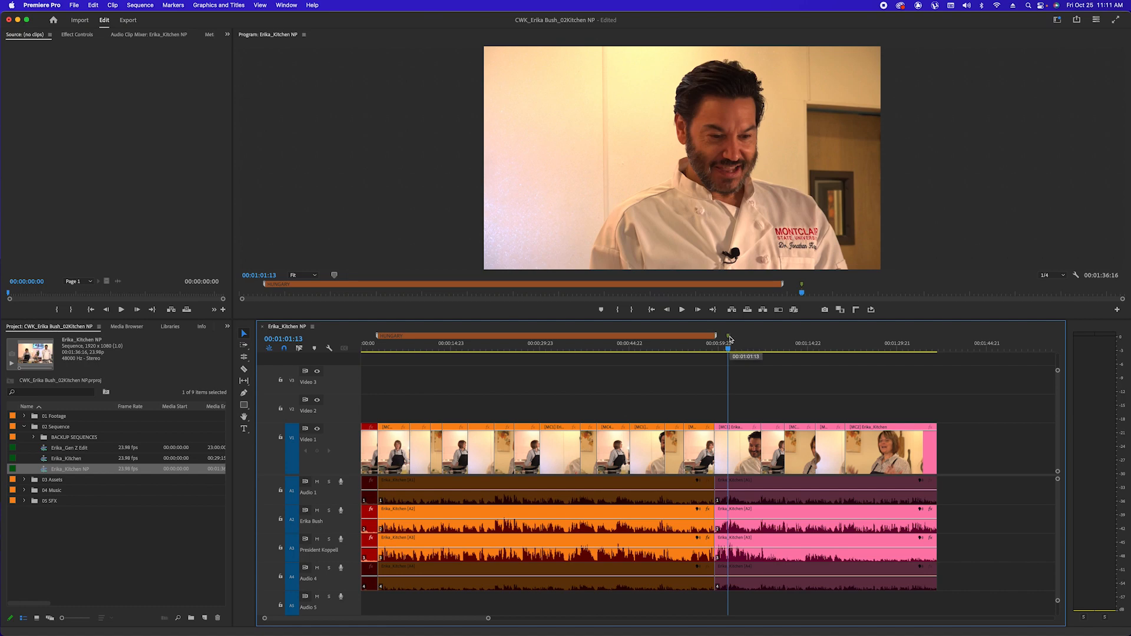
{"action": "double_click", "coordinate": [729, 339]}
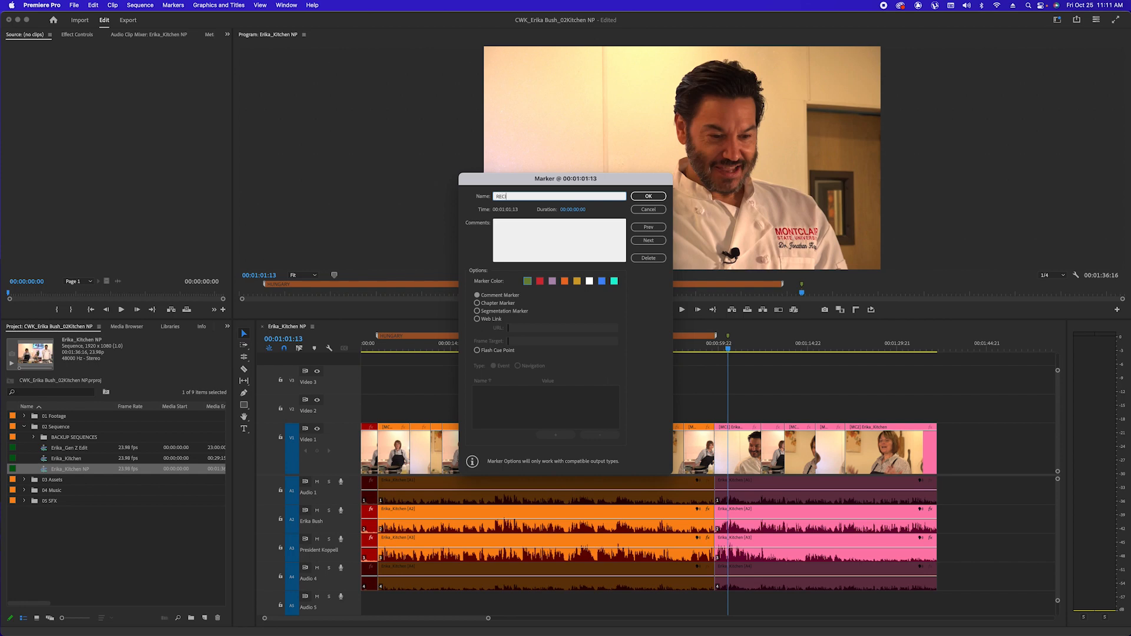
{"action": "left_click", "coordinate": [554, 282]}
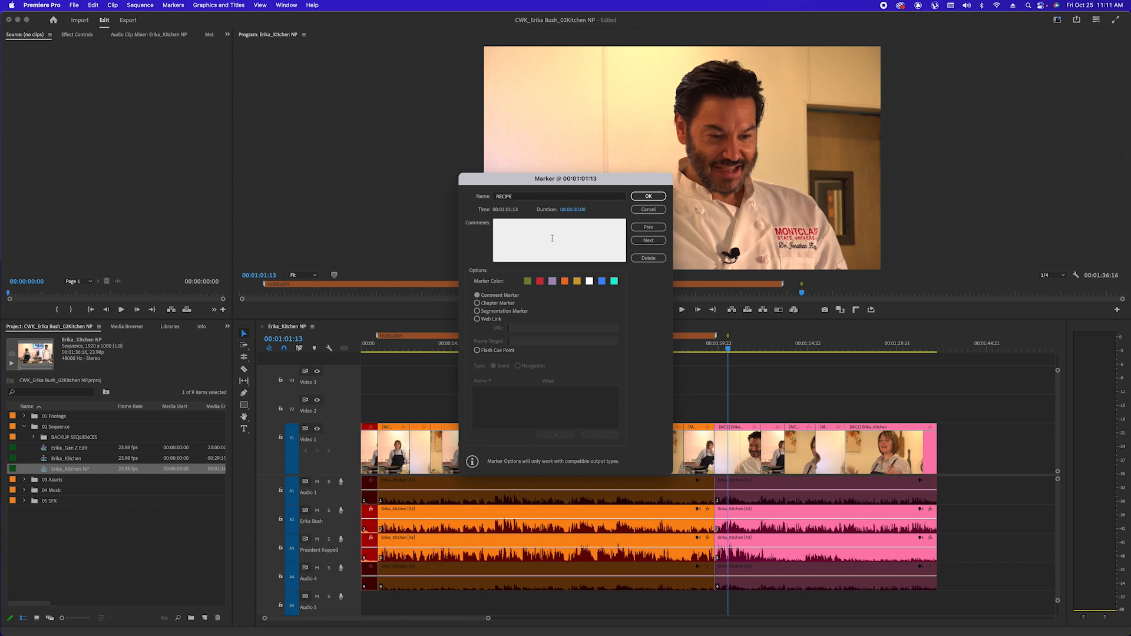
{"action": "left_click", "coordinate": [575, 210]}
{"action": "left_click", "coordinate": [576, 210]}
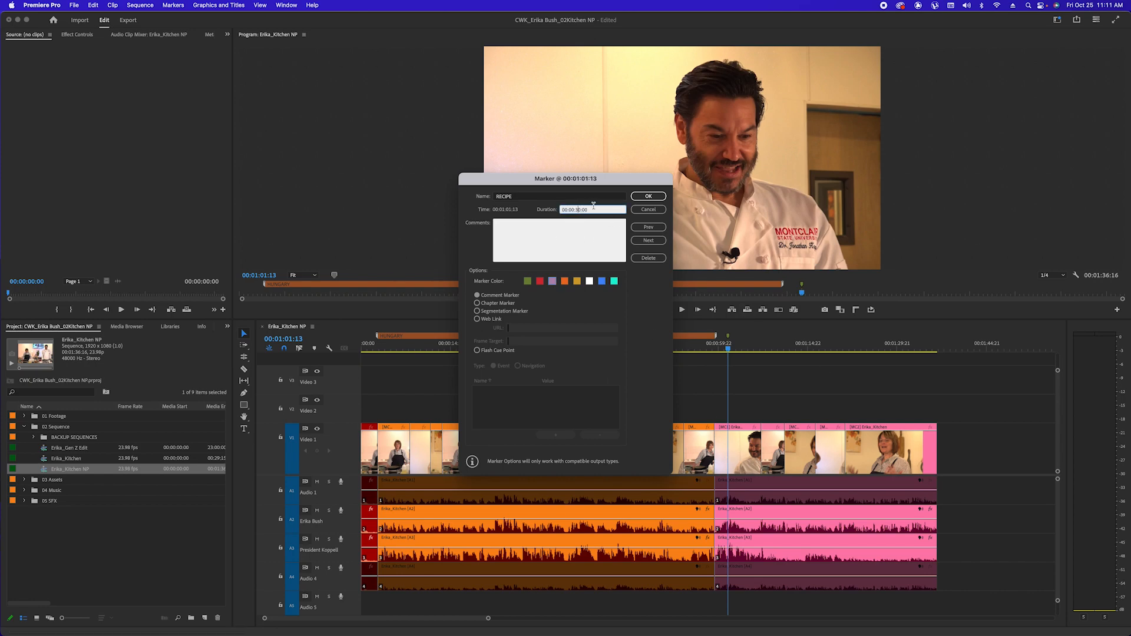
{"action": "type", "text": "3"}
{"action": "key", "text": "Tab"}
{"action": "left_click", "coordinate": [576, 210]}
{"action": "left_click", "coordinate": [590, 248]}
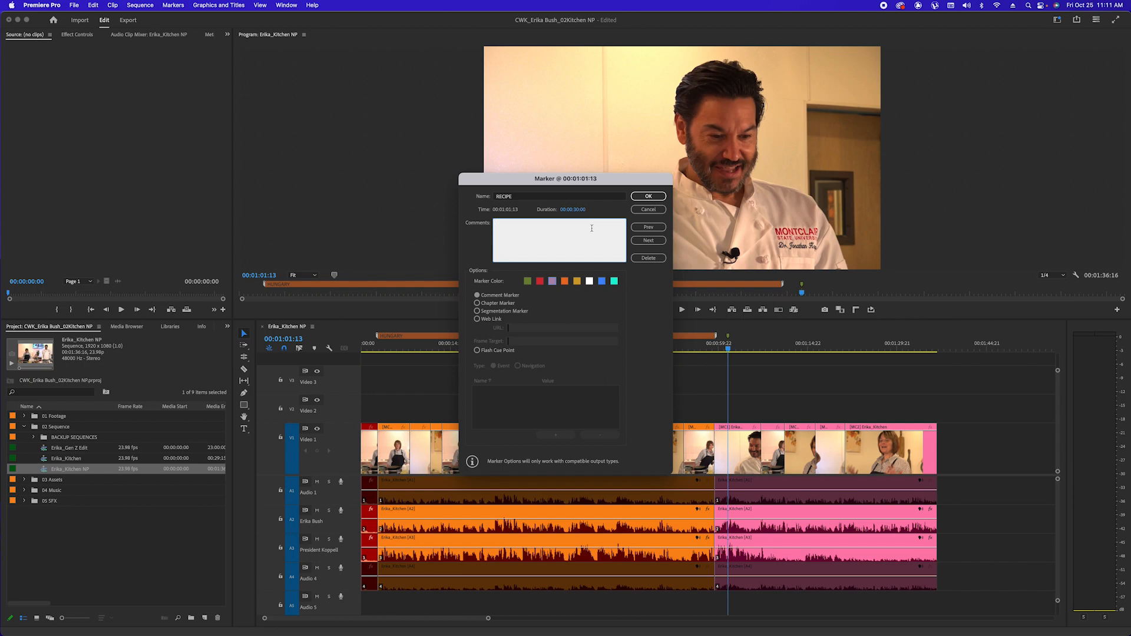
{"action": "left_click", "coordinate": [642, 200]}
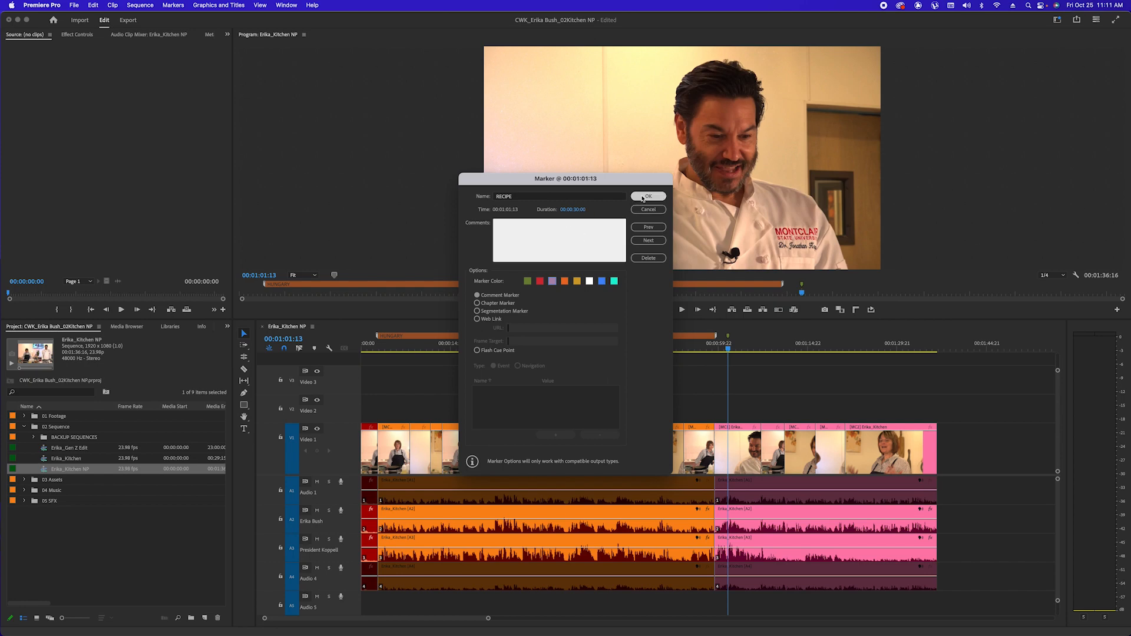
Move the RECIPE marker's start to the beginning of the pink section at 00:00:59:08 and extend its end to the sequence end at 00:01:36:16
{"action": "left_click_drag", "start_coordinate": [730, 341], "coordinate": [719, 340]}
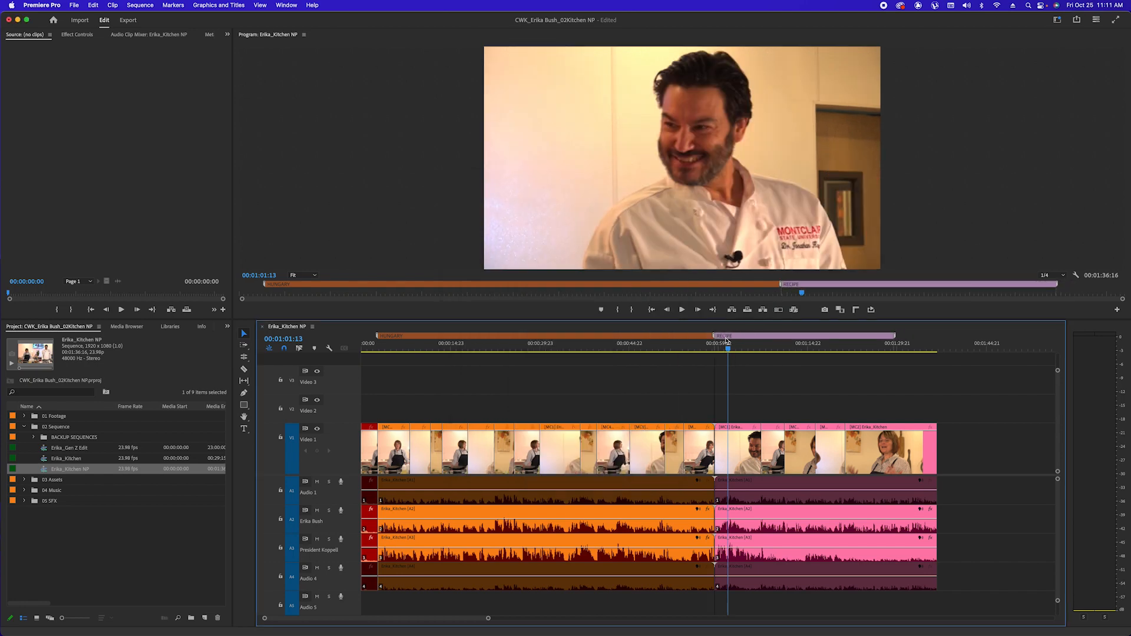
{"action": "left_click_drag", "start_coordinate": [897, 339], "coordinate": [936, 345]}
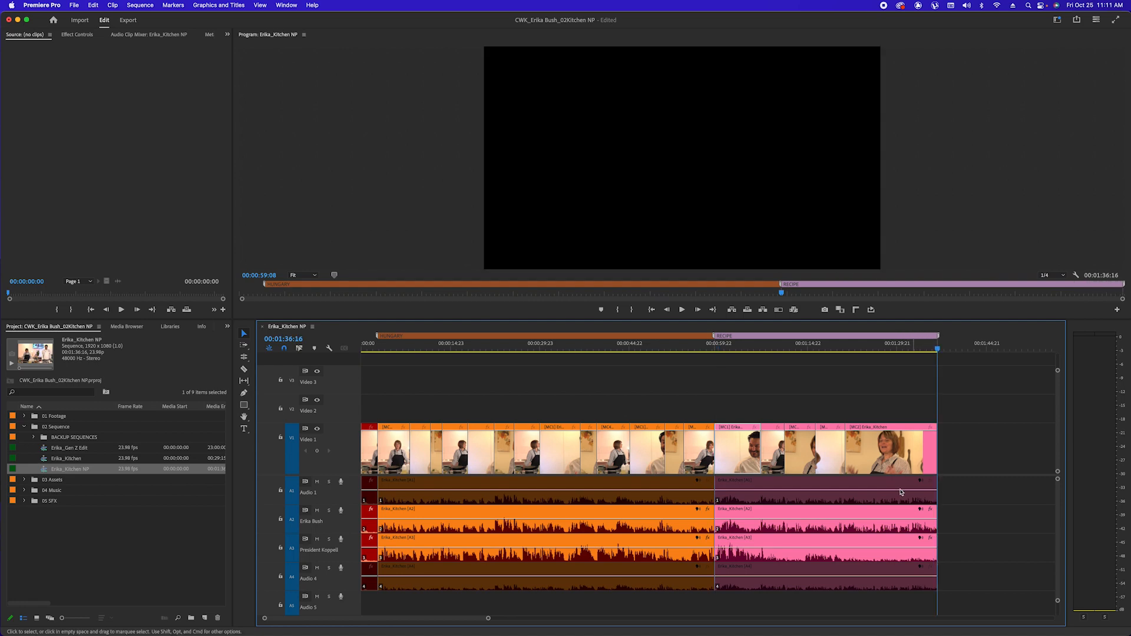
{"action": "key", "text": "End"}
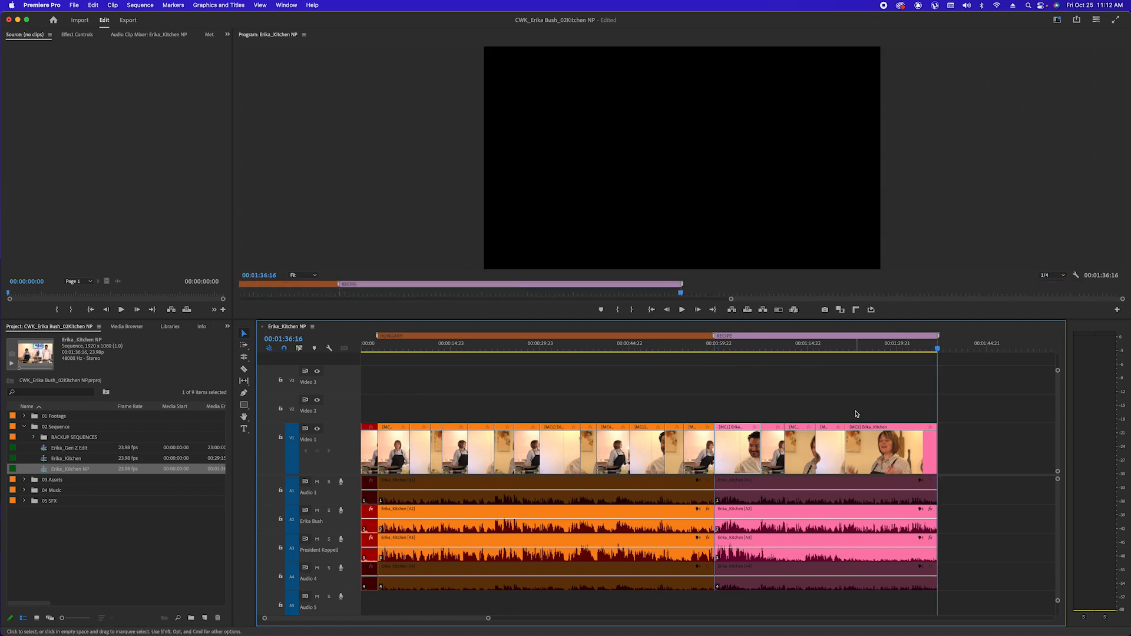
Examine how the HUNGARY and RECIPE markers span the whole sequence in the timeline and the Program monitor
{"action": "key", "text": "minus"}
{"action": "key", "text": "minus"}
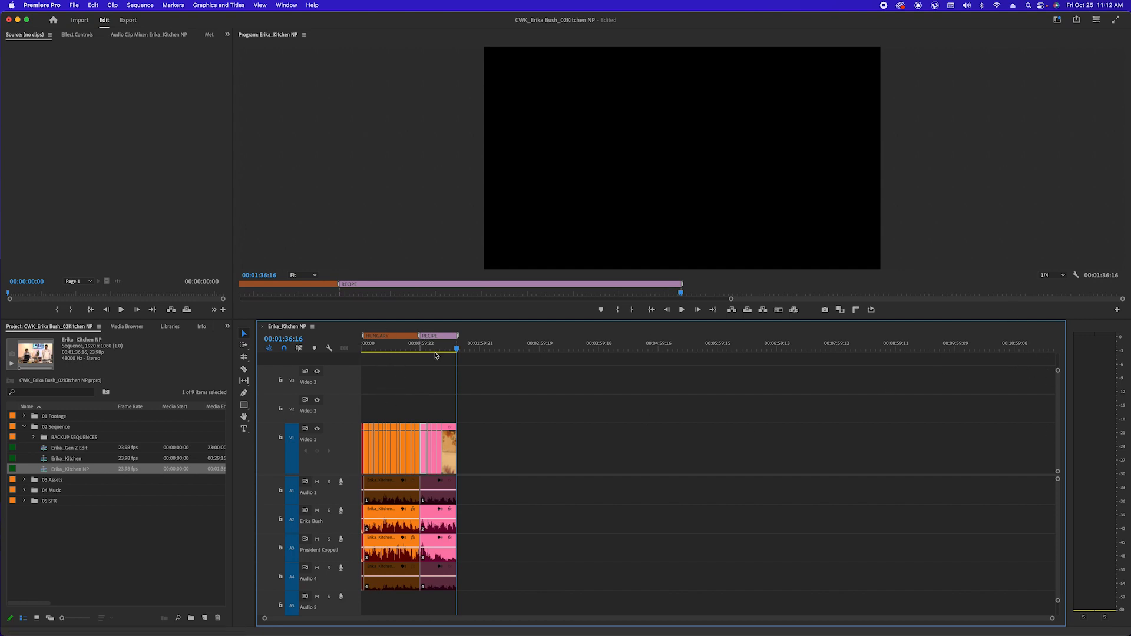
{"action": "double_click", "coordinate": [728, 299]}
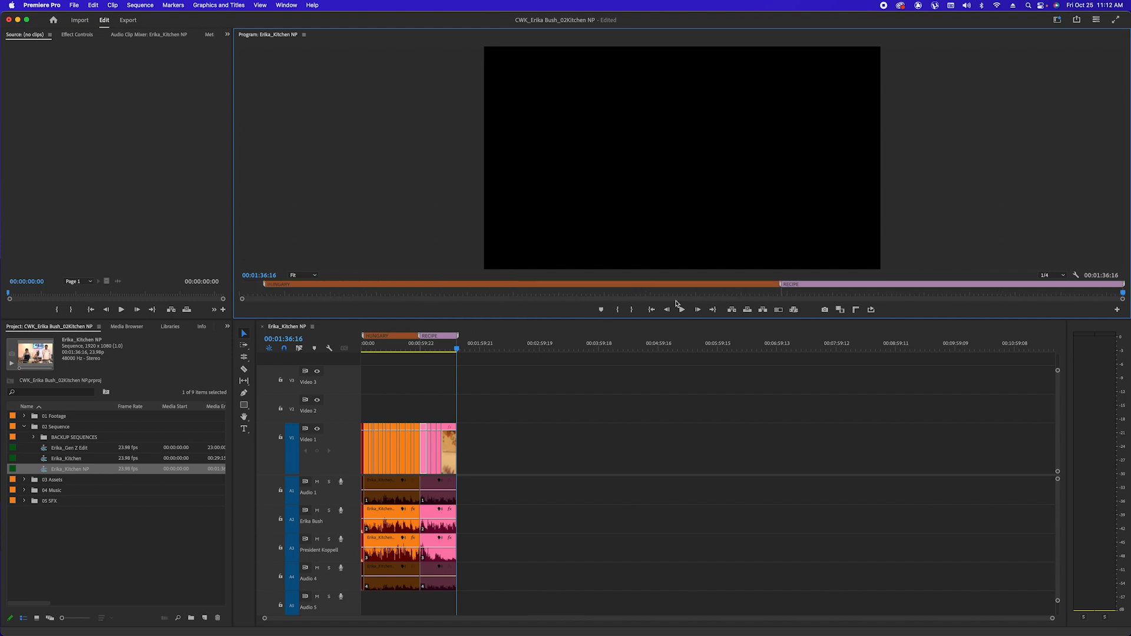
{"action": "left_click", "coordinate": [527, 404]}
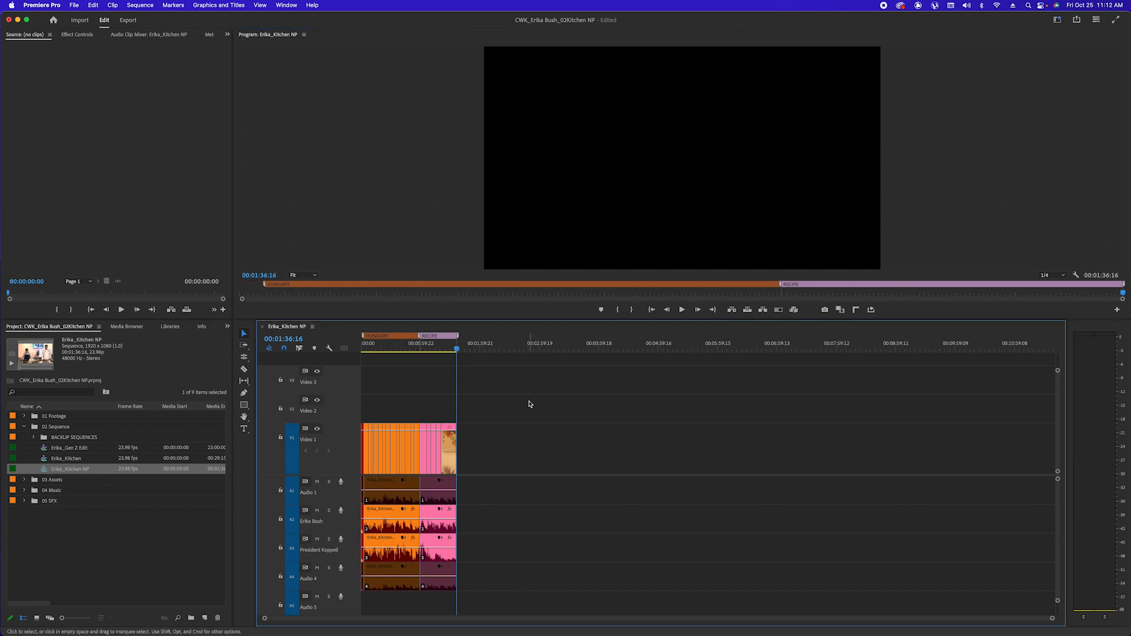
{"action": "key", "text": "equal"}
{"action": "key", "text": "equal"}
{"action": "key", "text": "equal"}
{"action": "scroll", "coordinate": [466, 377], "scroll_direction": "up", "scroll_amount": 10}
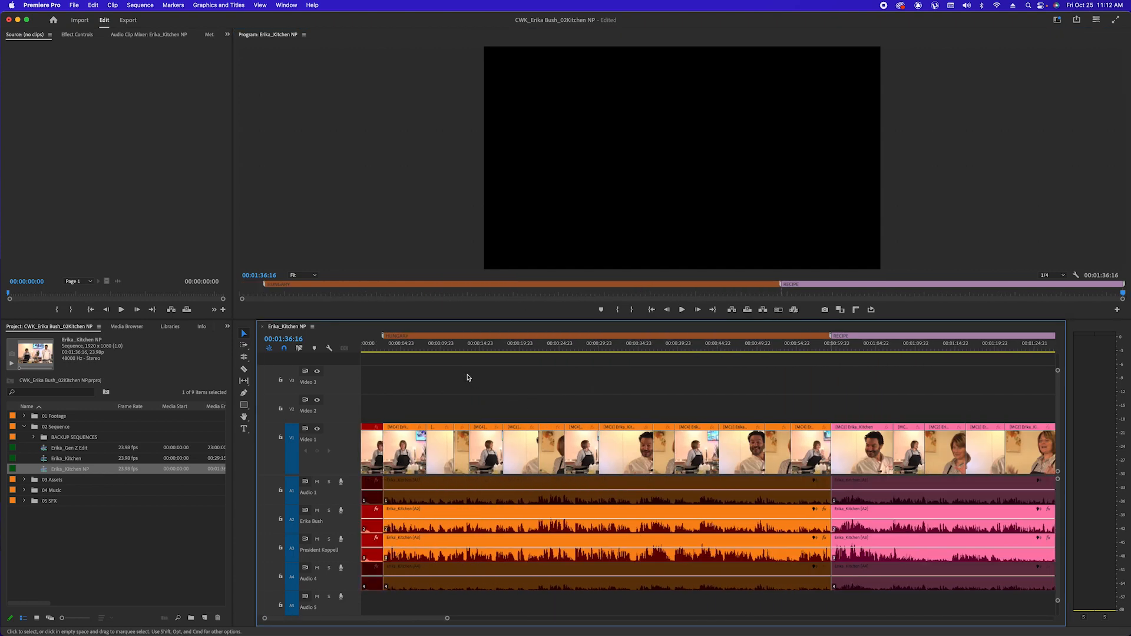
Cut all clips at 00:00:54:04 and apply the Dark Red label to the piece between that cut and the pink section
{"action": "left_click_drag", "start_coordinate": [787, 349], "coordinate": [792, 351]}
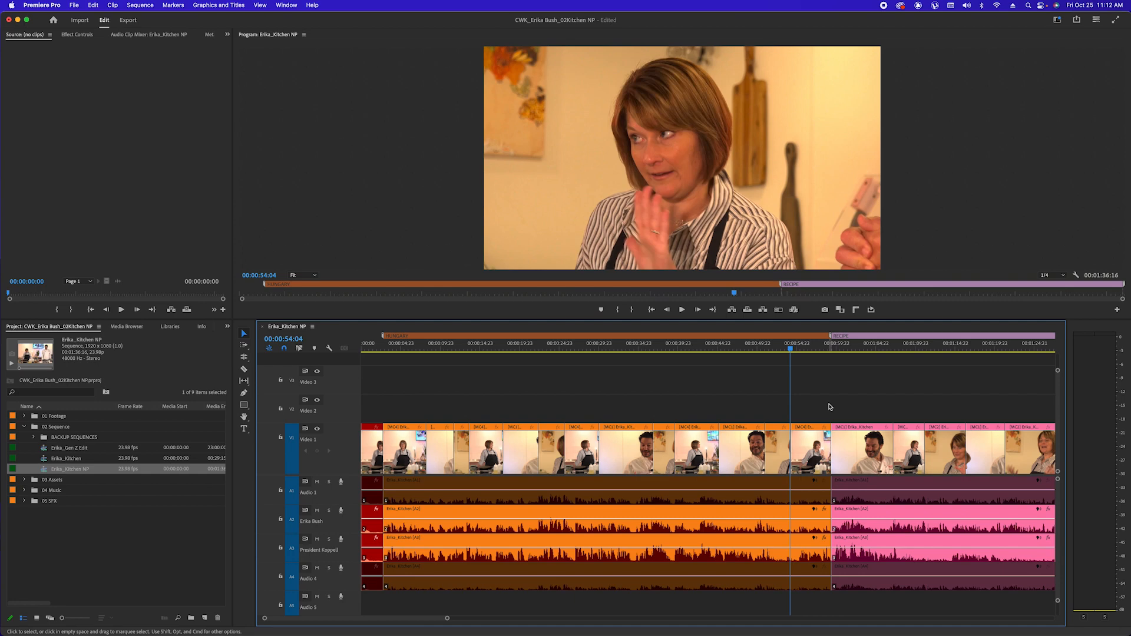
{"action": "key", "text": "super+k"}
{"action": "left_click_drag", "start_coordinate": [817, 605], "coordinate": [809, 421]}
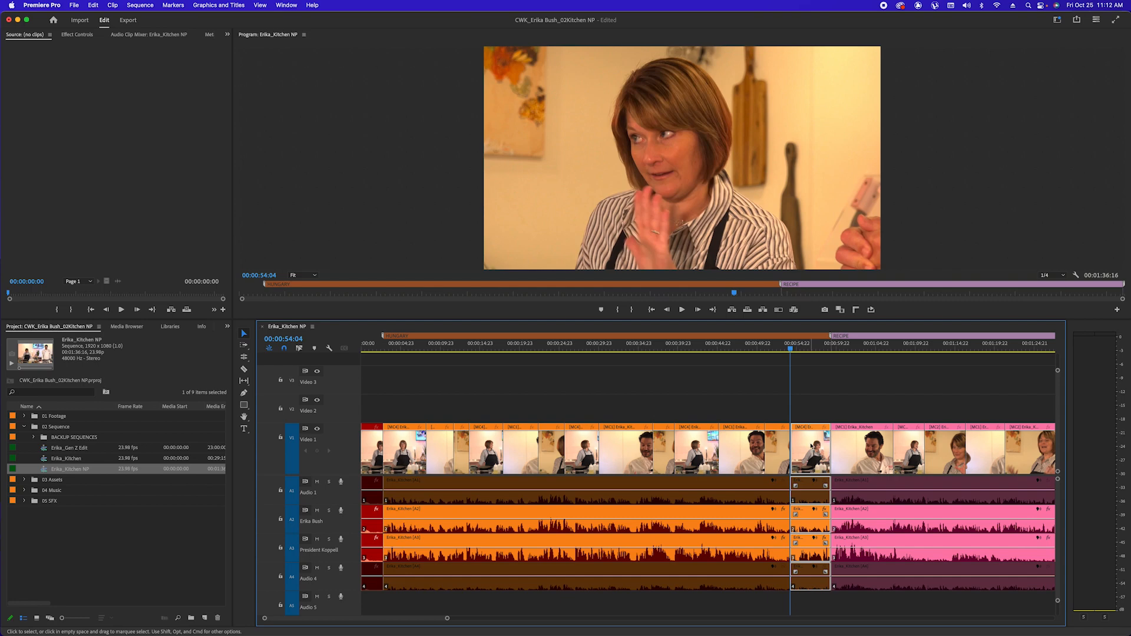
{"action": "right_click", "coordinate": [812, 449]}
{"action": "mouse_move", "coordinate": [871, 383]}
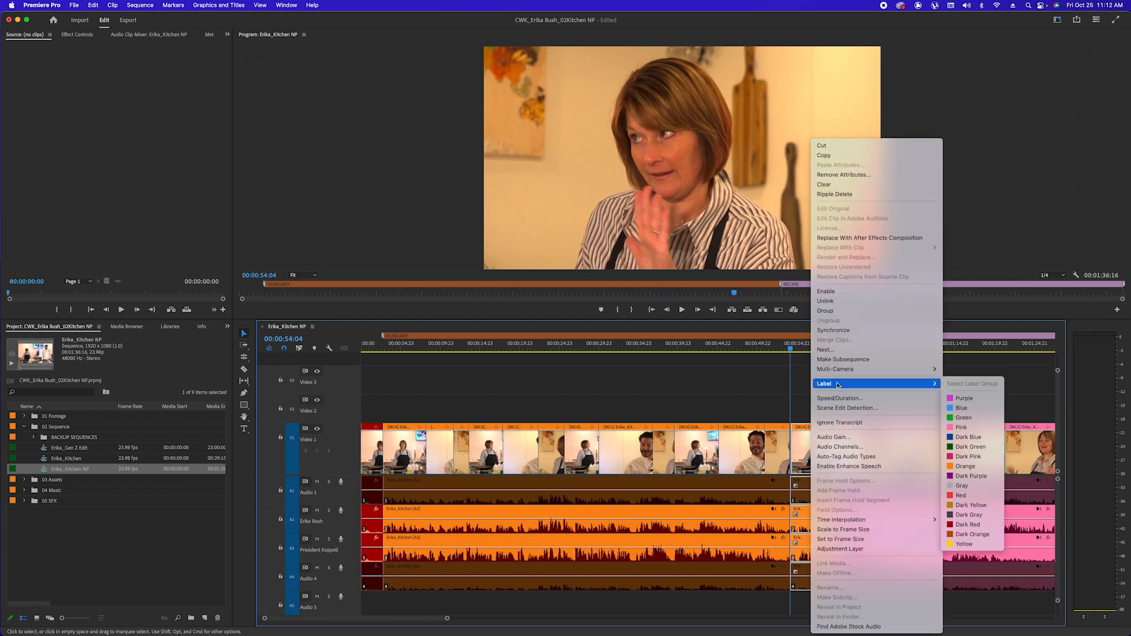
{"action": "left_click", "coordinate": [963, 526]}
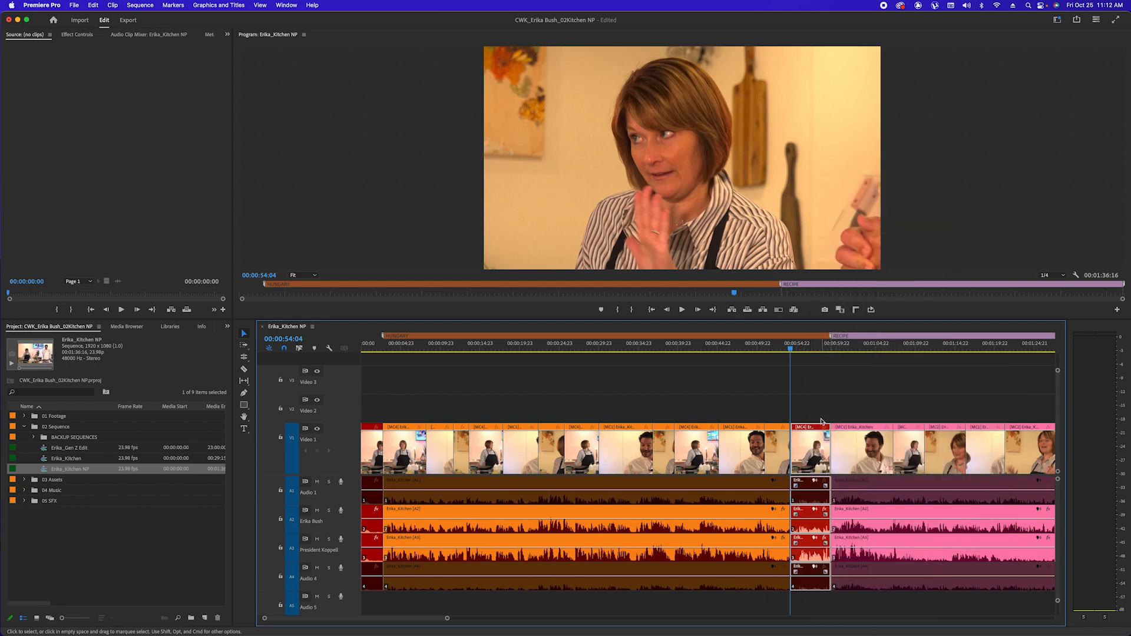
Shorten the HUNGARY marker so it ends at the cut at 00:00:54:04
{"action": "left_click", "coordinate": [830, 337]}
{"action": "left_click_drag", "start_coordinate": [831, 339], "coordinate": [791, 343]}
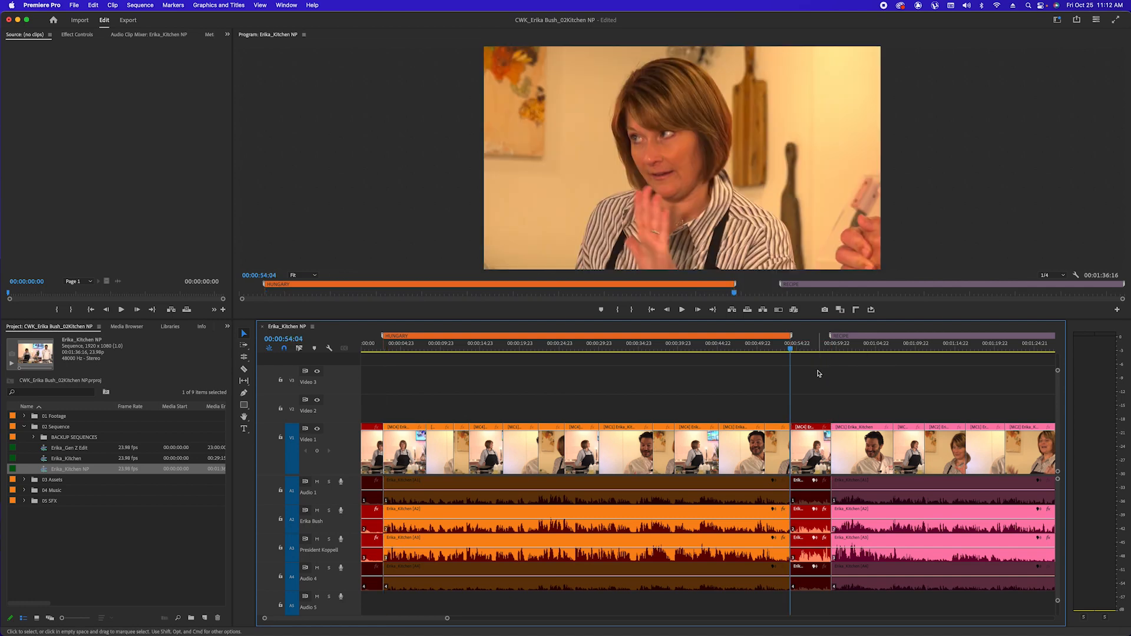
{"action": "key", "text": "minus"}
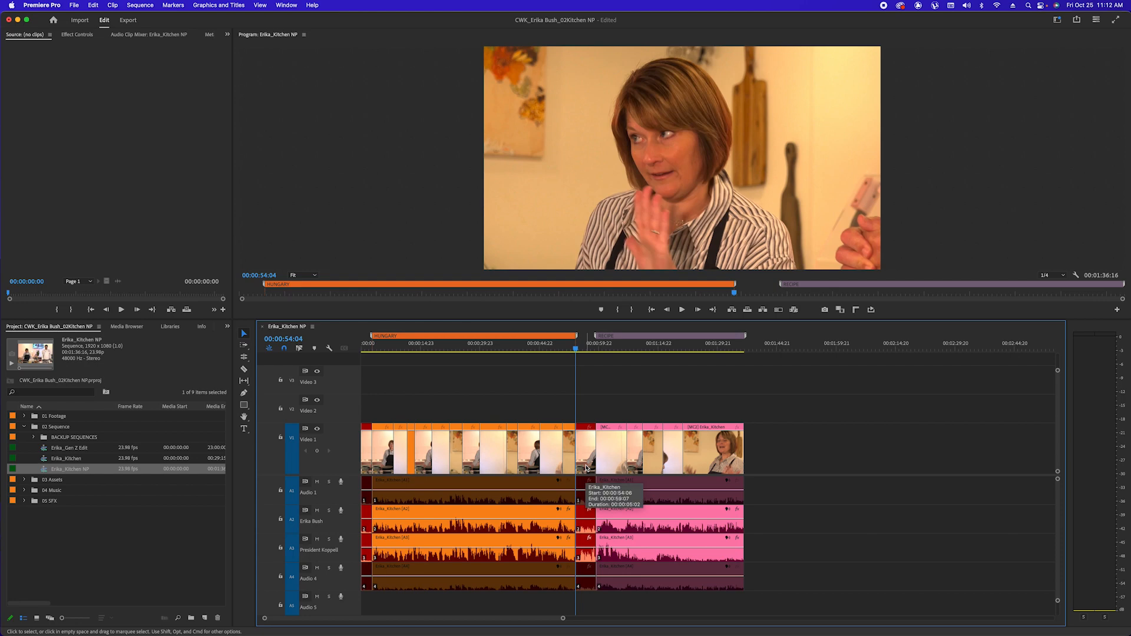
Scrub through the camera cuts in the HUNGARY section from about 00:00:05 to 00:00:37
{"action": "left_click_drag", "start_coordinate": [619, 350], "coordinate": [384, 383]}
{"action": "key", "text": "equal"}
{"action": "key", "text": "equal"}
{"action": "key", "text": "equal"}
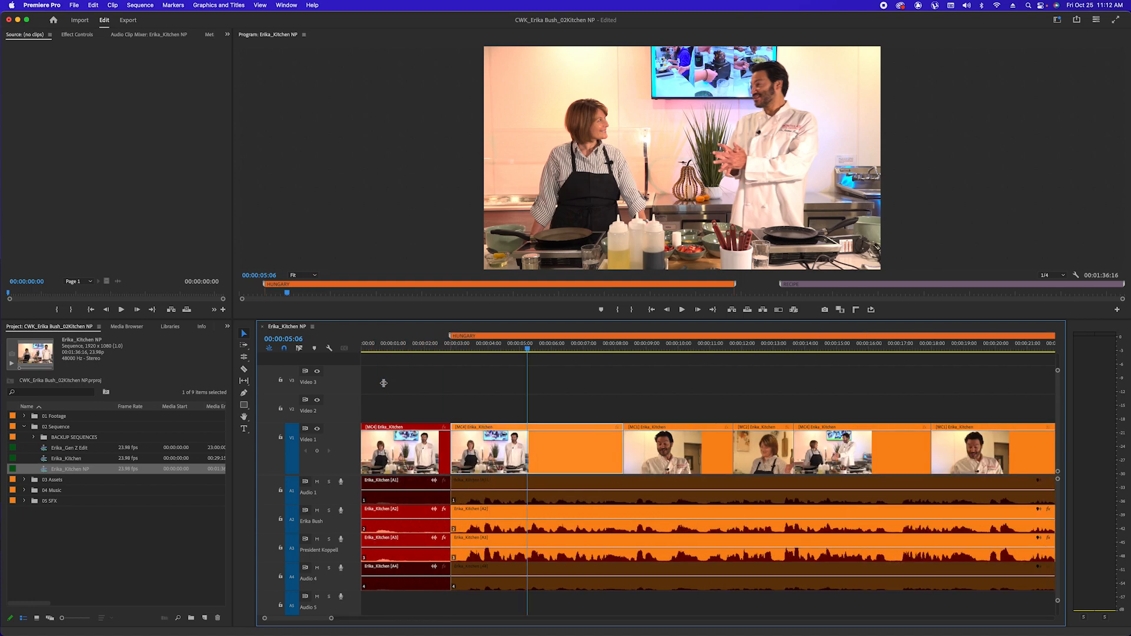
{"action": "left_click_drag", "start_coordinate": [787, 346], "coordinate": [951, 370]}
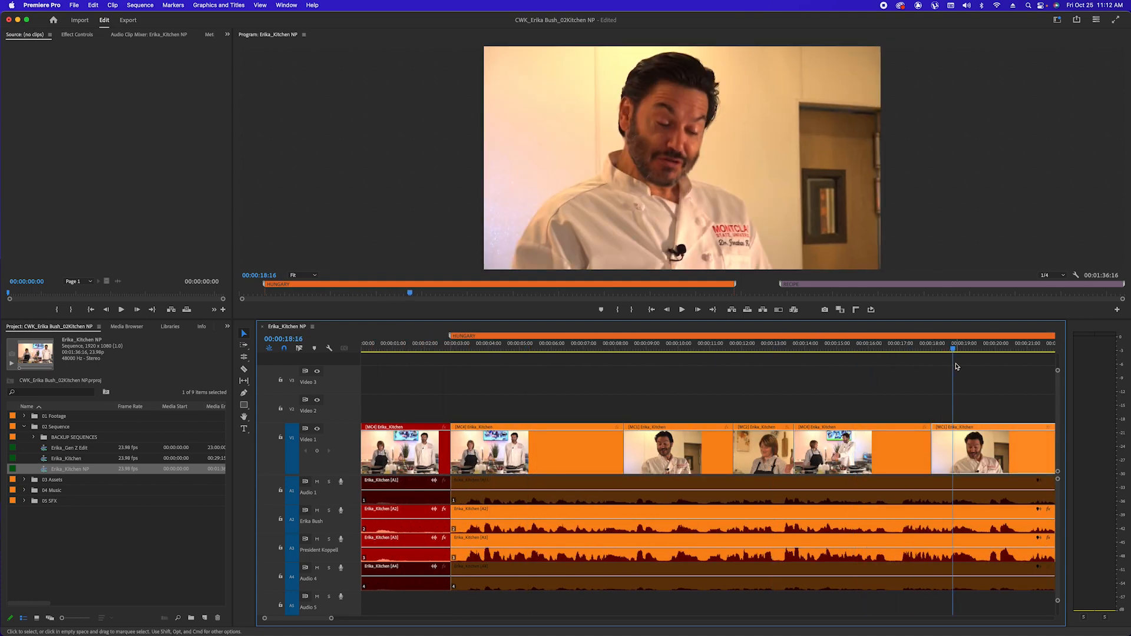
{"action": "key", "text": "minus"}
{"action": "left_click_drag", "start_coordinate": [771, 349], "coordinate": [883, 365]}
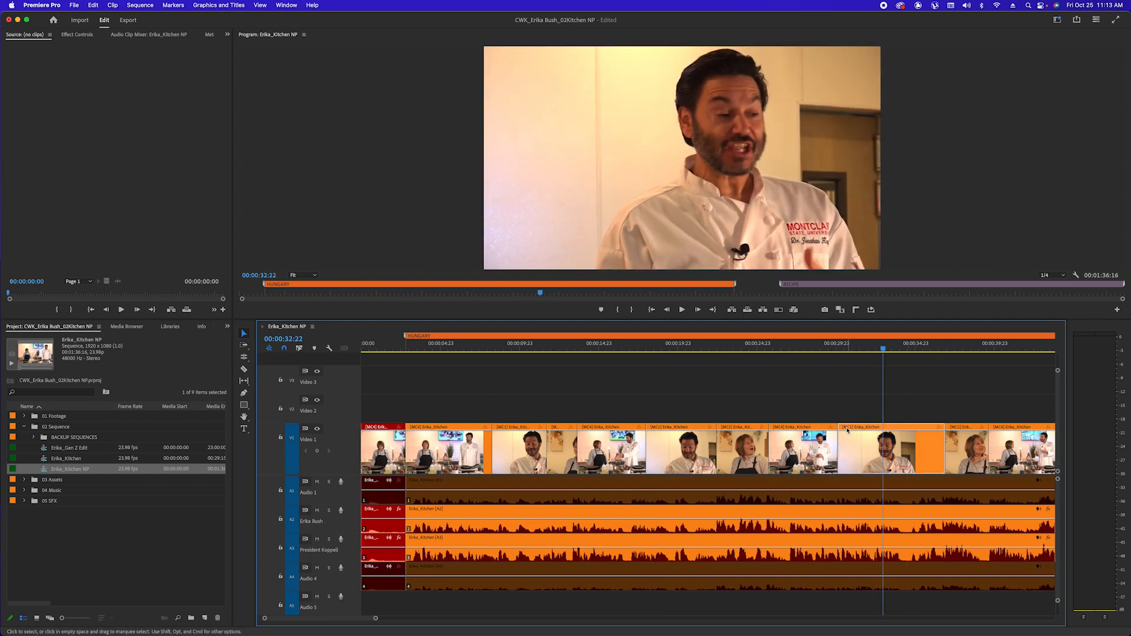
{"action": "left_click", "coordinate": [956, 347]}
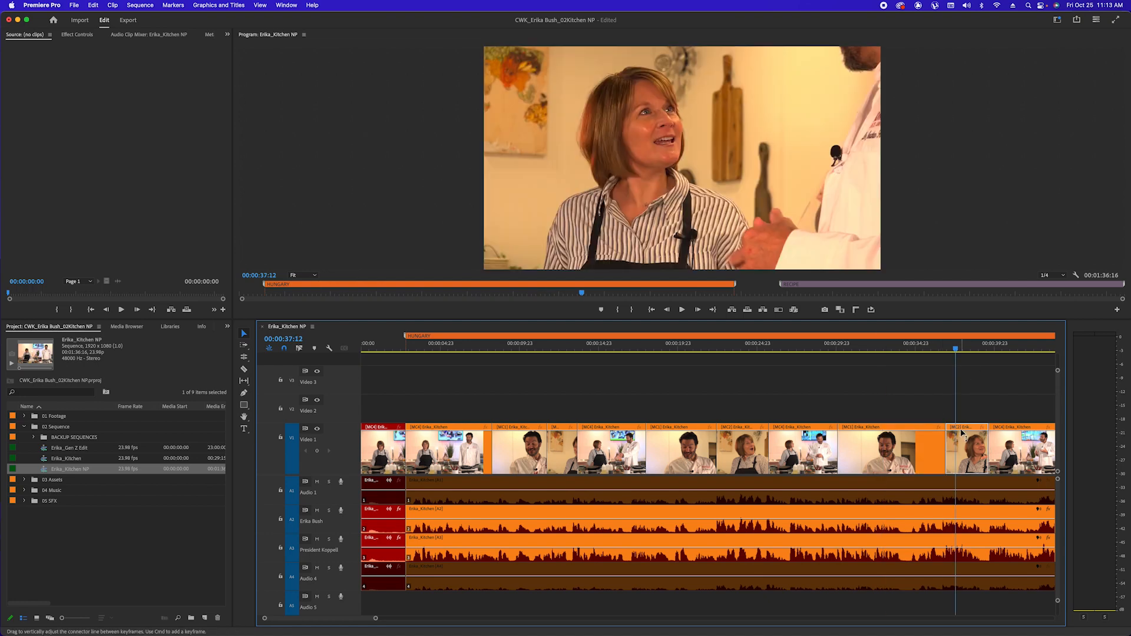
Try switching the multi-camera clip at 00:00:33:07 between camera angles 1, 2, 3 and 4
{"action": "key", "text": "Left"}
{"action": "key", "text": "Left"}
{"action": "key", "text": "Left"}
{"action": "left_click", "coordinate": [889, 347]}
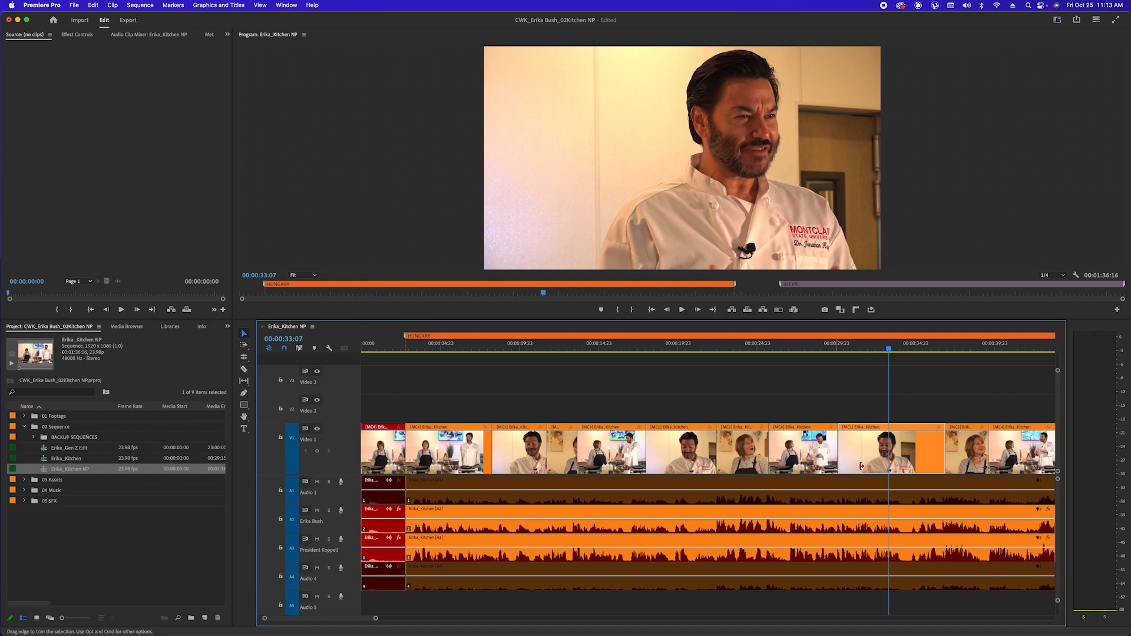
{"action": "key", "text": "2"}
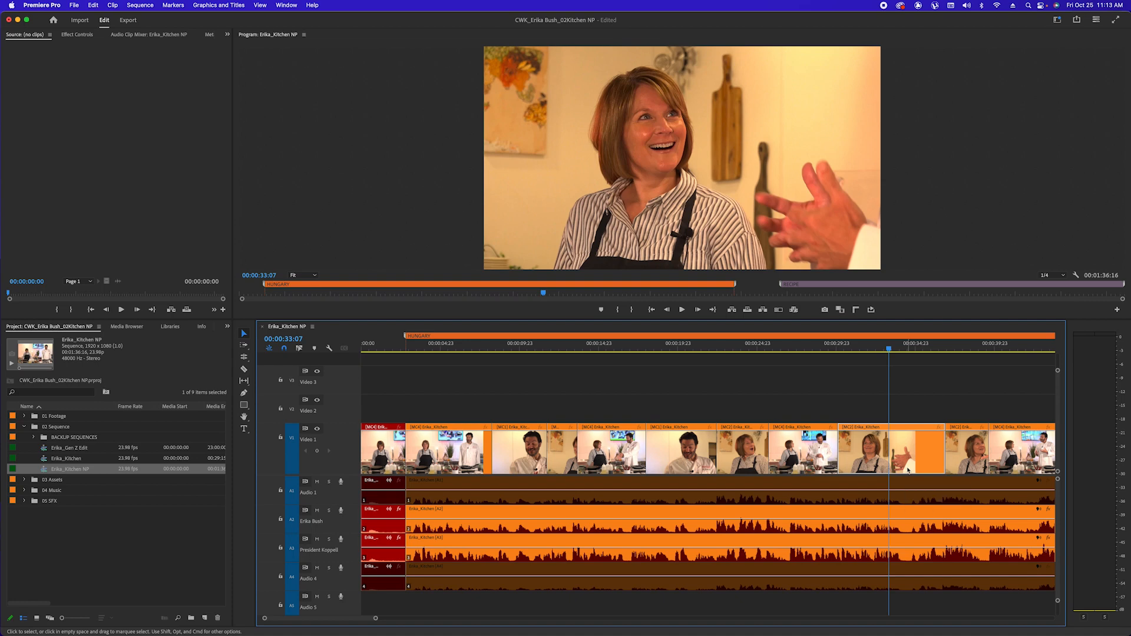
{"action": "key", "text": "3"}
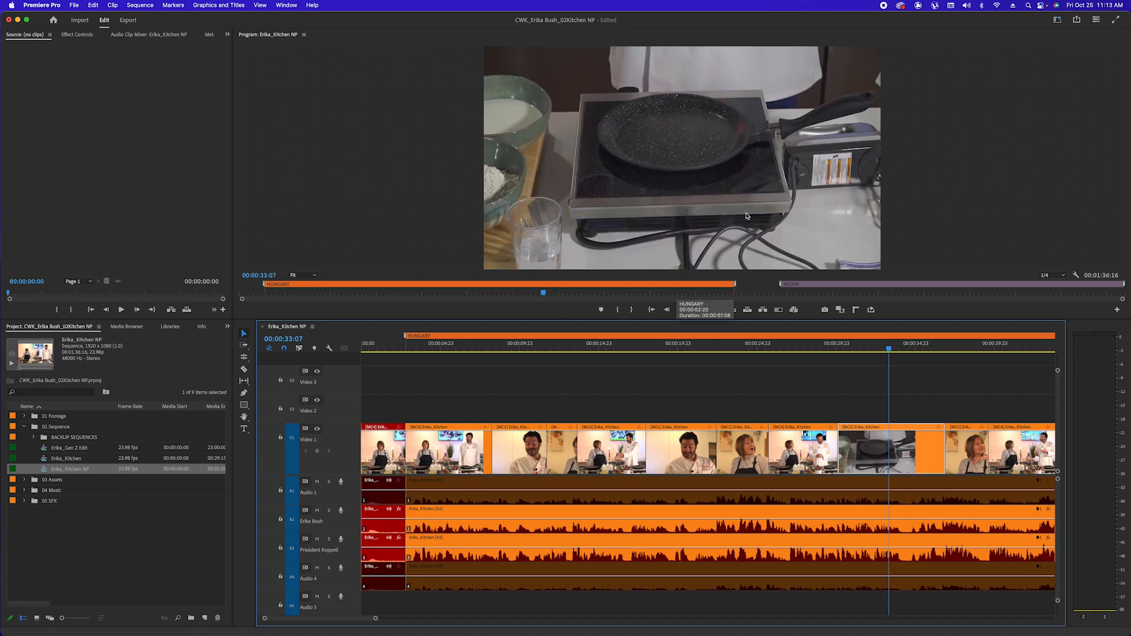
{"action": "key", "text": "4"}
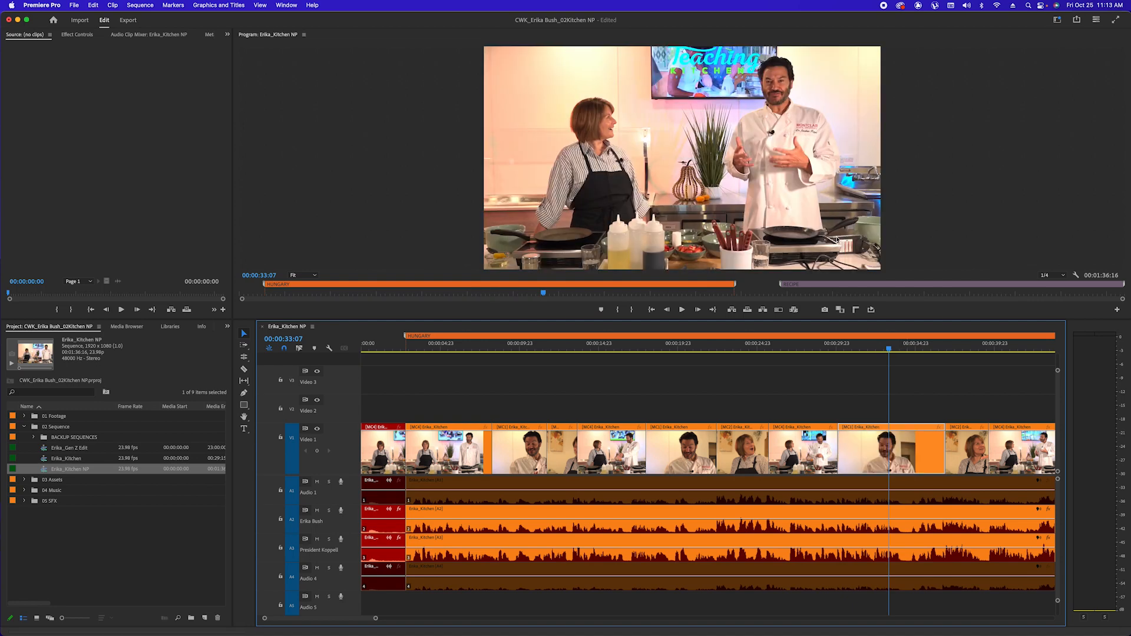
{"action": "key", "text": "2"}
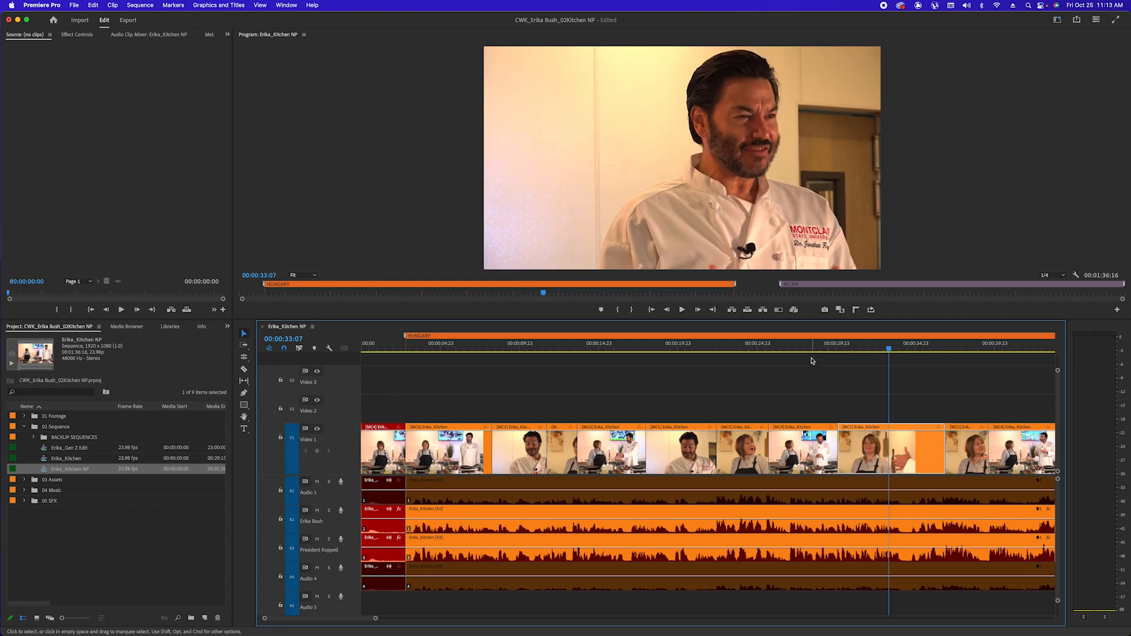
{"action": "key", "text": "1"}
{"action": "key", "text": "3"}
{"action": "key", "text": "4"}
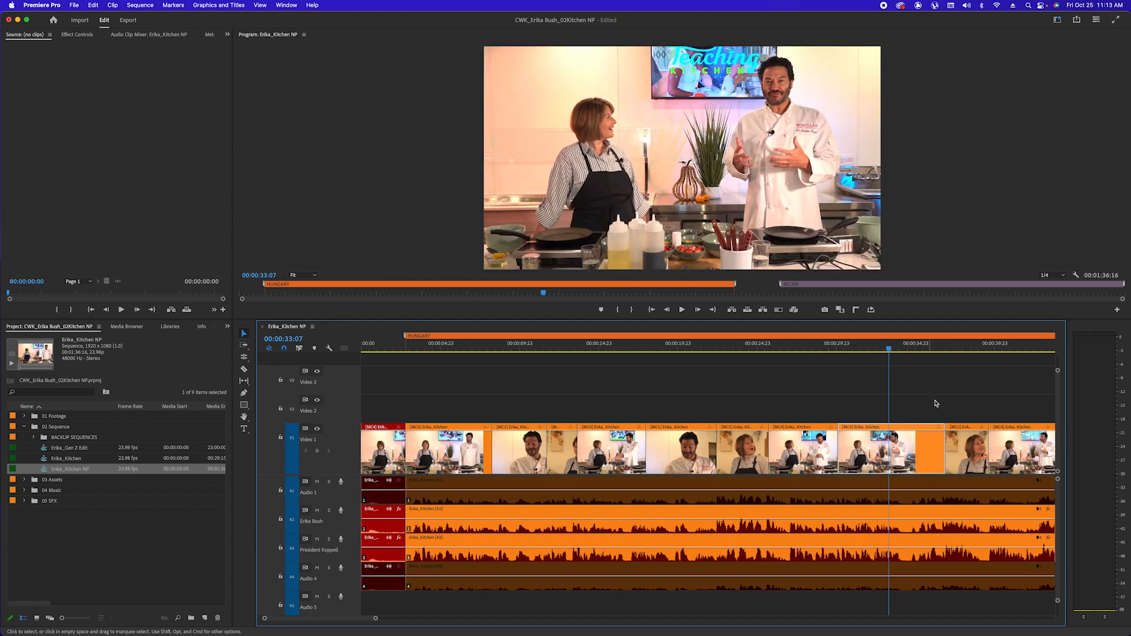
Roll the cut between the wide shot and the chef close-up at about 00:00:30 to 00:00:34:02 with the Rolling Edit tool
{"action": "key", "text": "minus"}
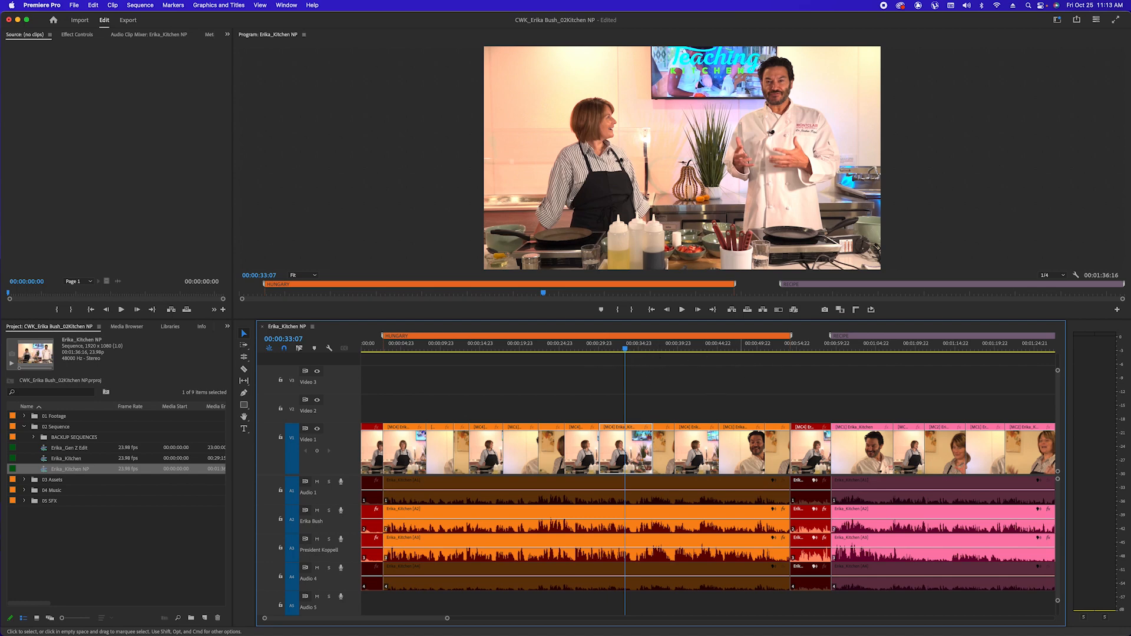
{"action": "left_click_drag", "start_coordinate": [626, 349], "coordinate": [584, 365]}
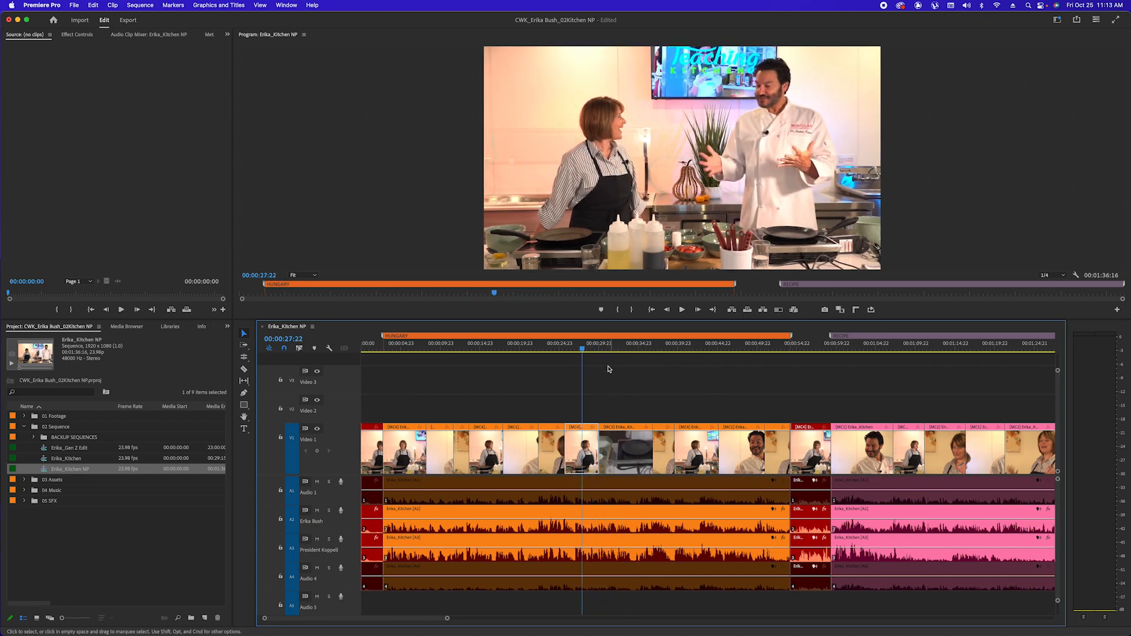
{"action": "left_click", "coordinate": [595, 351]}
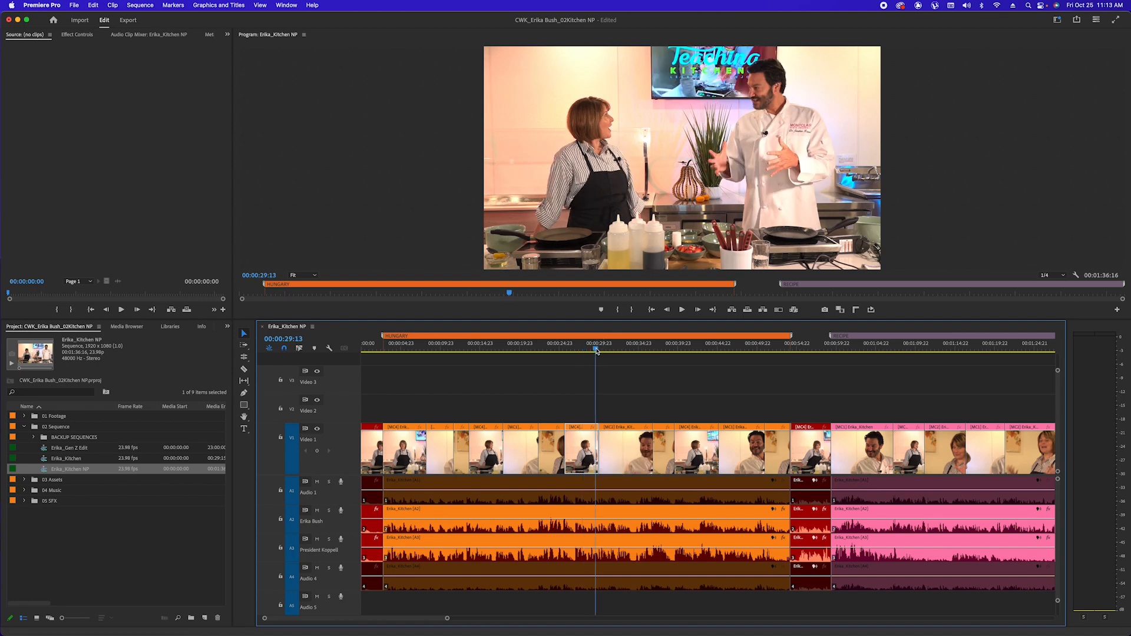
{"action": "key", "text": "="}
{"action": "key", "text": "="}
{"action": "key", "text": "="}
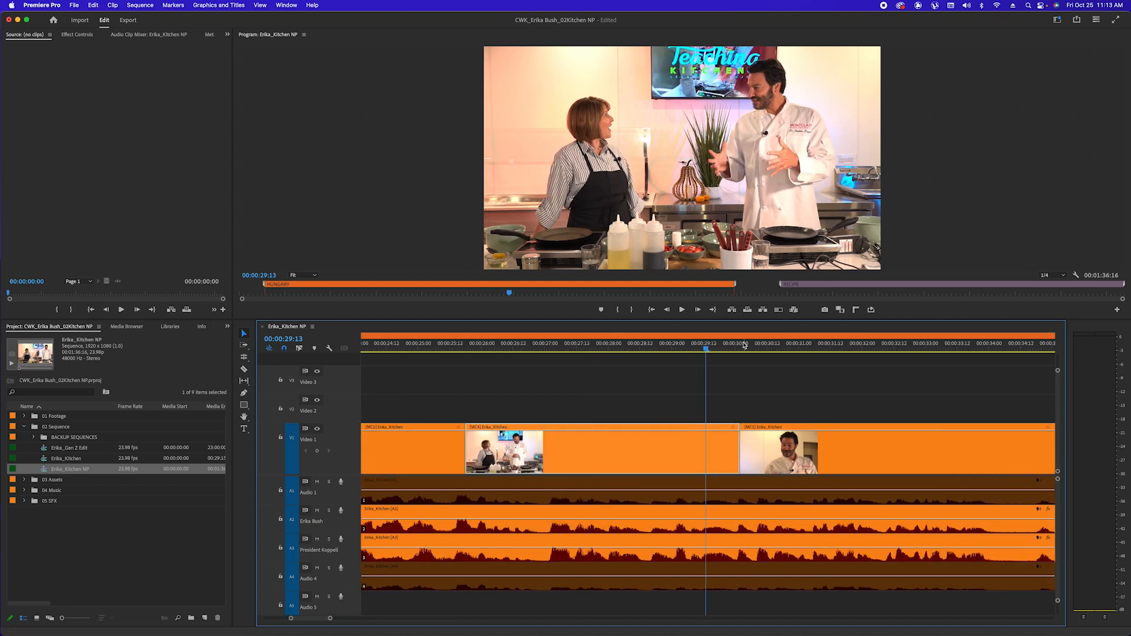
{"action": "left_click_drag", "start_coordinate": [744, 347], "coordinate": [996, 377]}
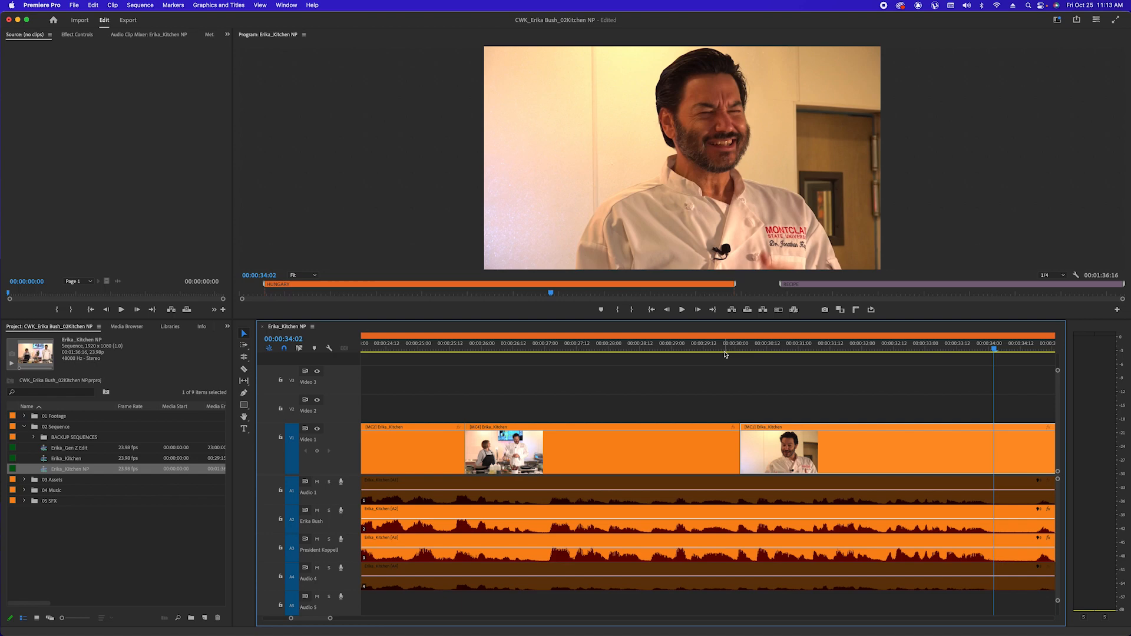
{"action": "key", "text": "n"}
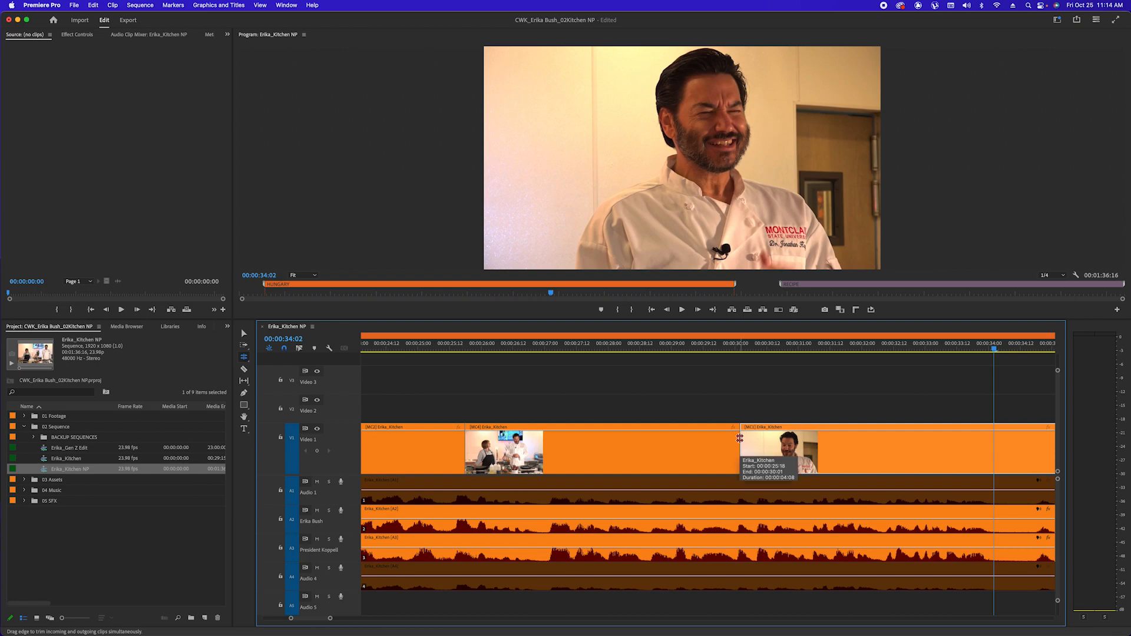
{"action": "left_click", "coordinate": [580, 443]}
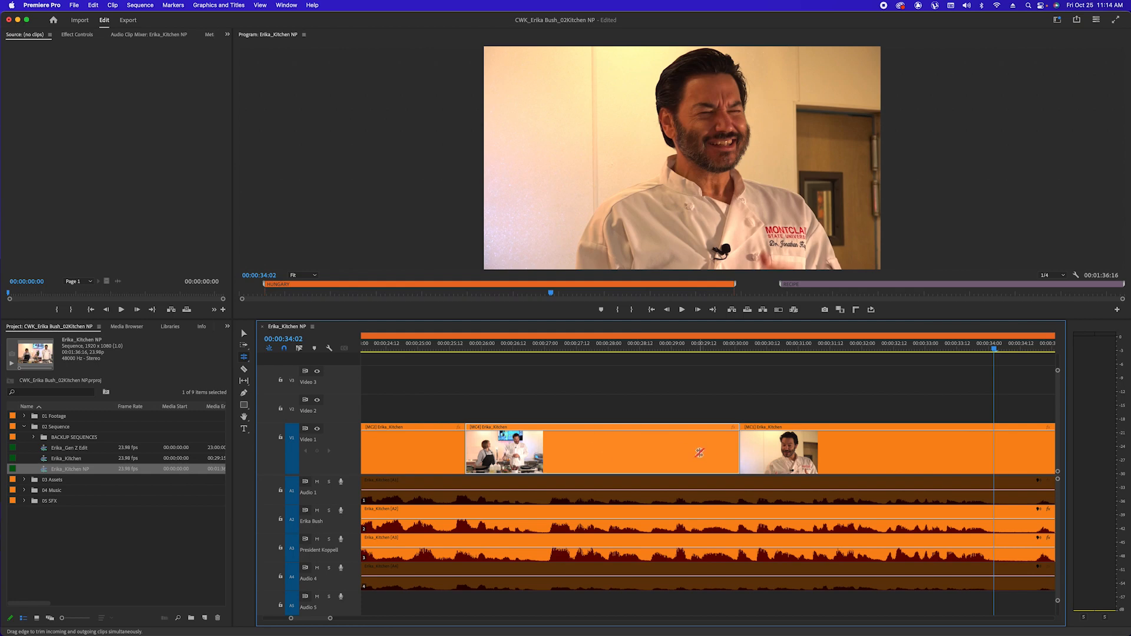
{"action": "left_click", "coordinate": [960, 445]}
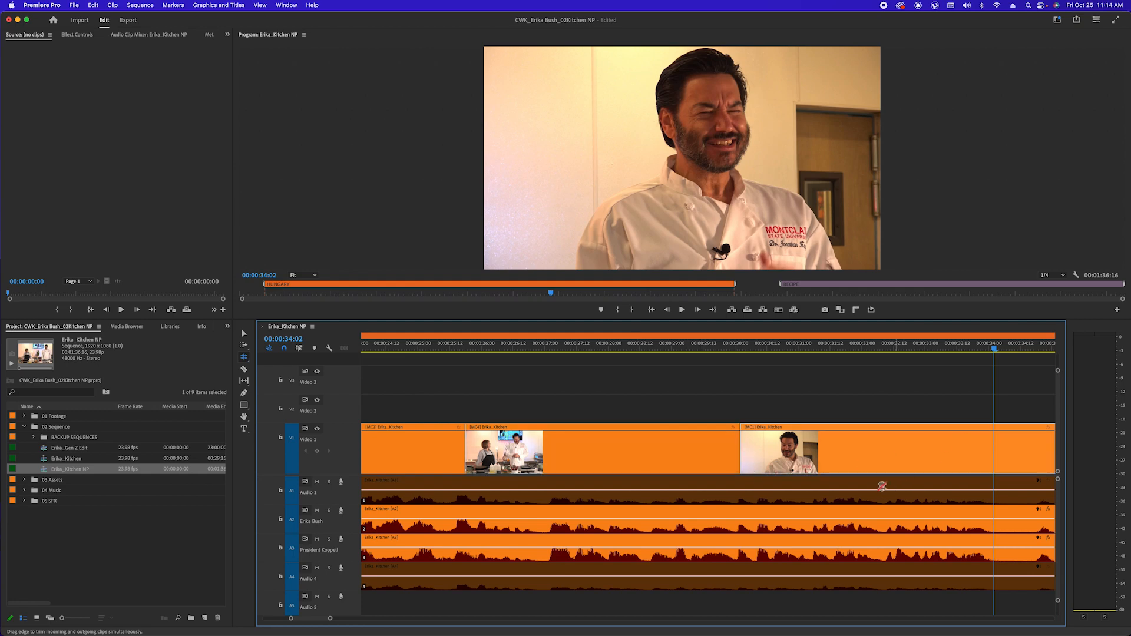
{"action": "left_click", "coordinate": [602, 448]}
{"action": "left_click", "coordinate": [825, 449]}
{"action": "left_click", "coordinate": [714, 443]}
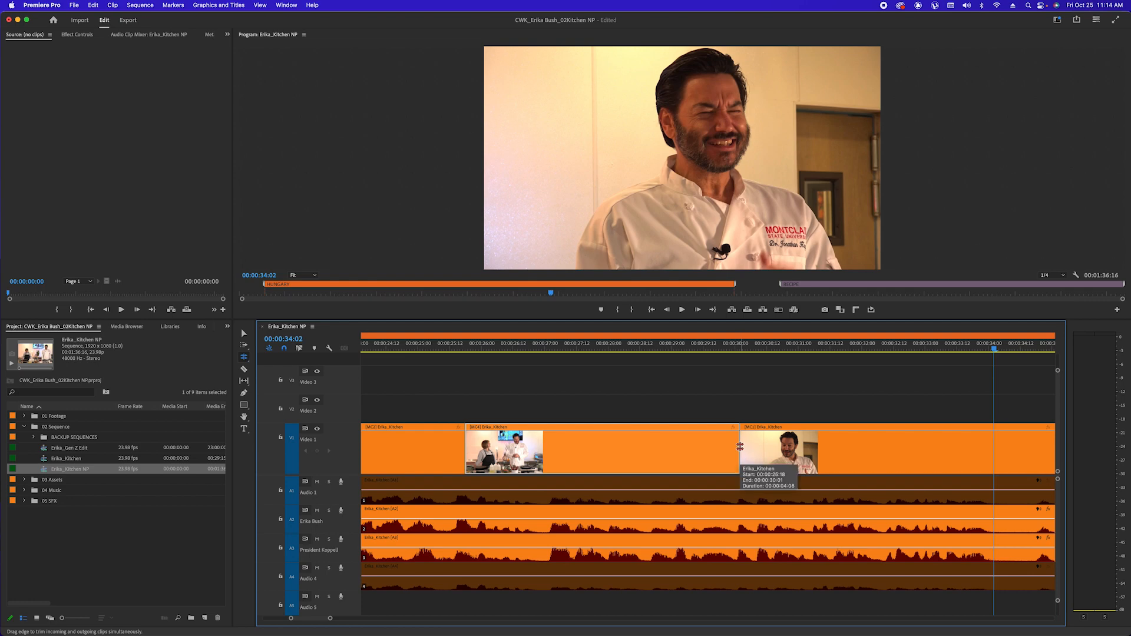
{"action": "left_click_drag", "start_coordinate": [740, 448], "coordinate": [995, 458]}
Play the sequence from about 00:00:26 through the rolled cut and return to the Selection tool
{"action": "left_click_drag", "start_coordinate": [994, 346], "coordinate": [501, 368]}
{"action": "key", "text": "space"}
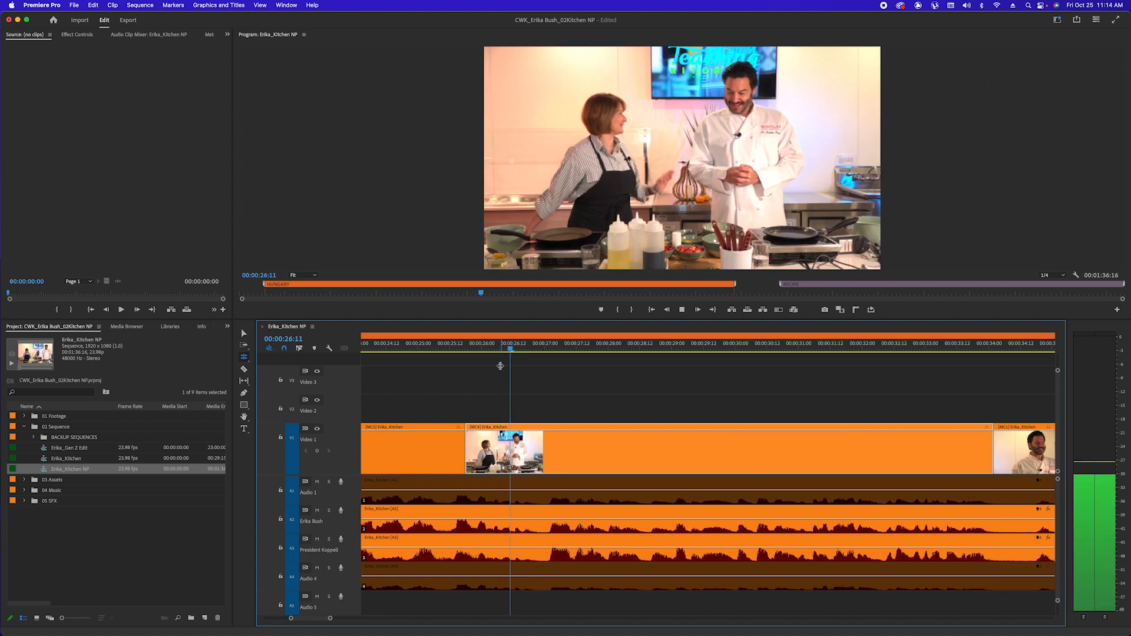
{"action": "key", "text": "v"}
{"action": "left_click_drag", "start_coordinate": [329, 618], "coordinate": [362, 618]}
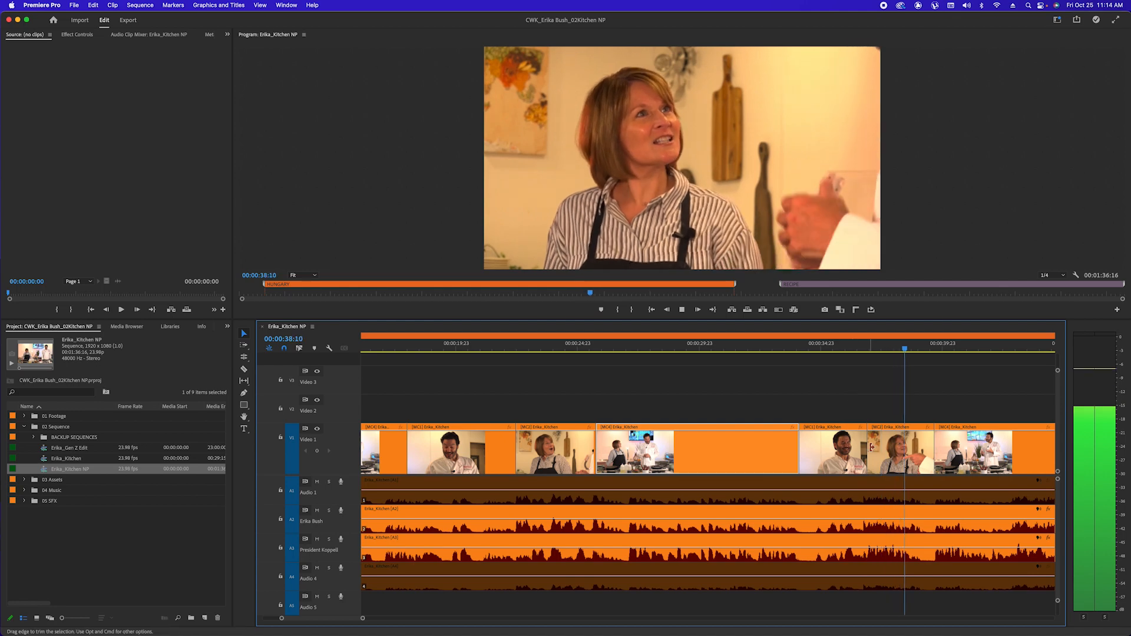
Roll the cut between the chef close-up and the following close-up of the woman to about 00:00:38 with the Rolling Edit tool
{"action": "left_click", "coordinate": [856, 348]}
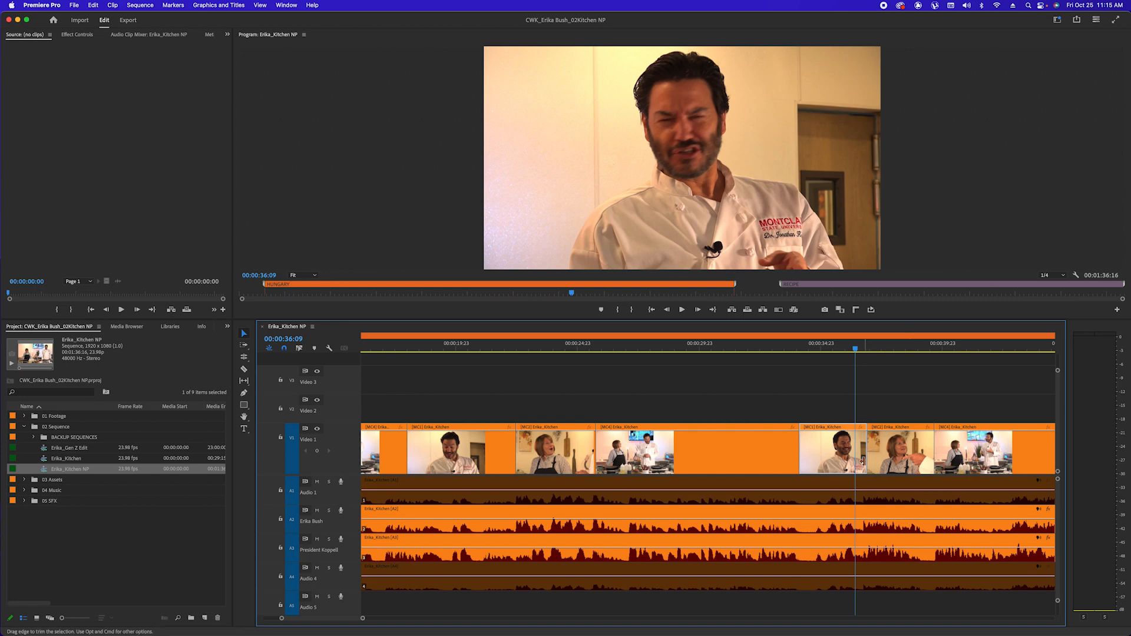
{"action": "key", "text": "n"}
{"action": "left_click_drag", "start_coordinate": [865, 447], "coordinate": [888, 444]}
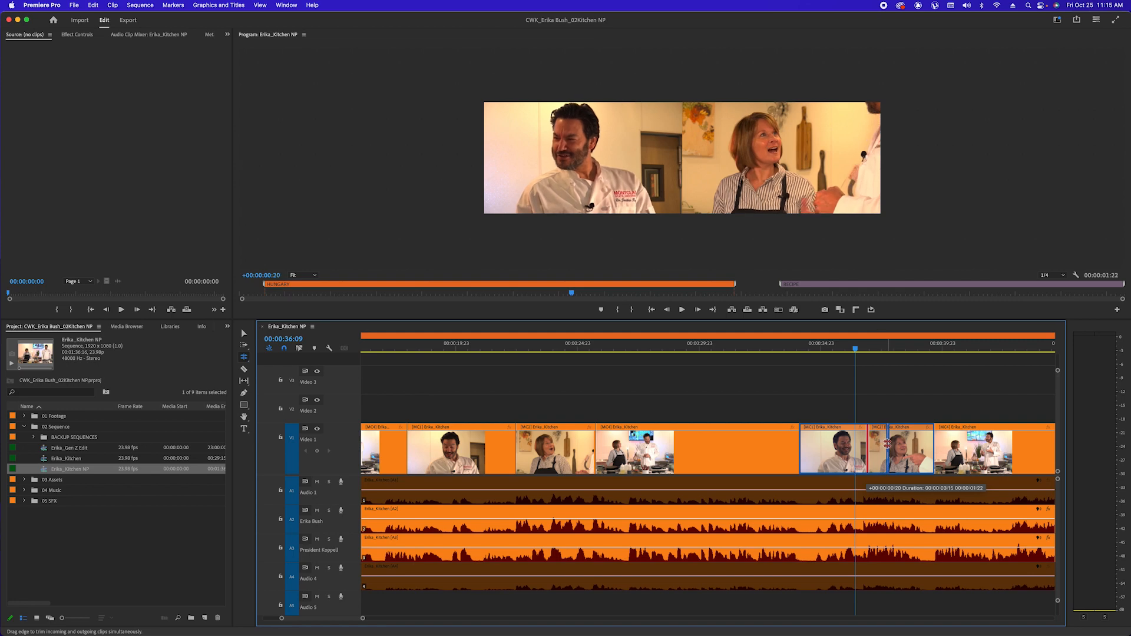
{"action": "left_click_drag", "start_coordinate": [887, 443], "coordinate": [898, 444]}
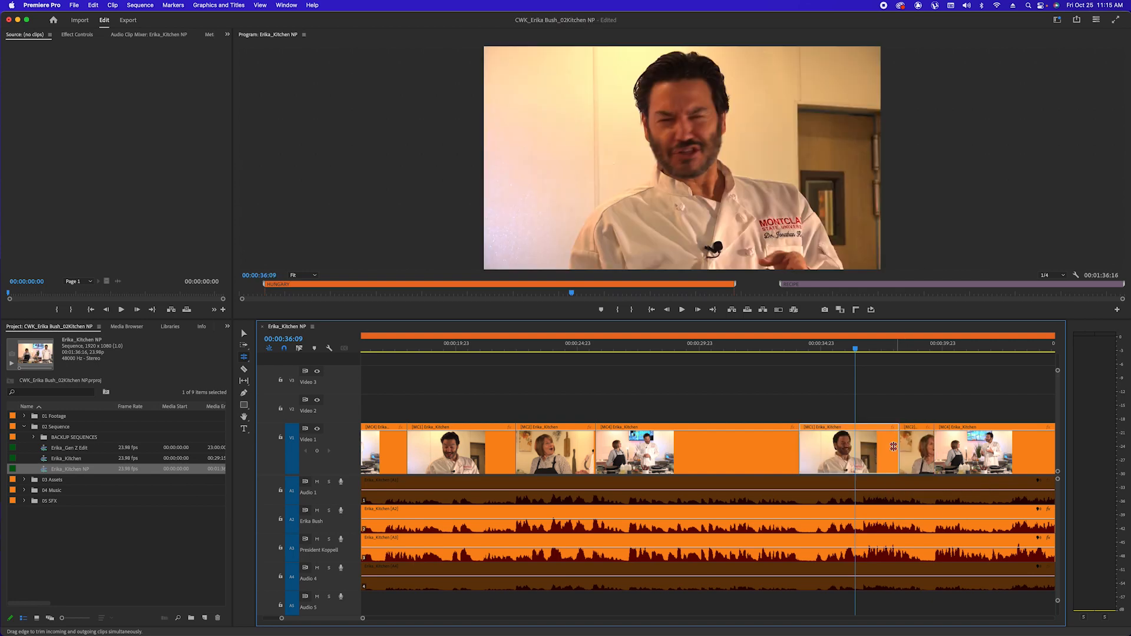
Play the sequence from just before the chef close-up to check the adjusted camera cuts
{"action": "left_click", "coordinate": [793, 352]}
{"action": "key", "text": "v"}
{"action": "key", "text": "space"}
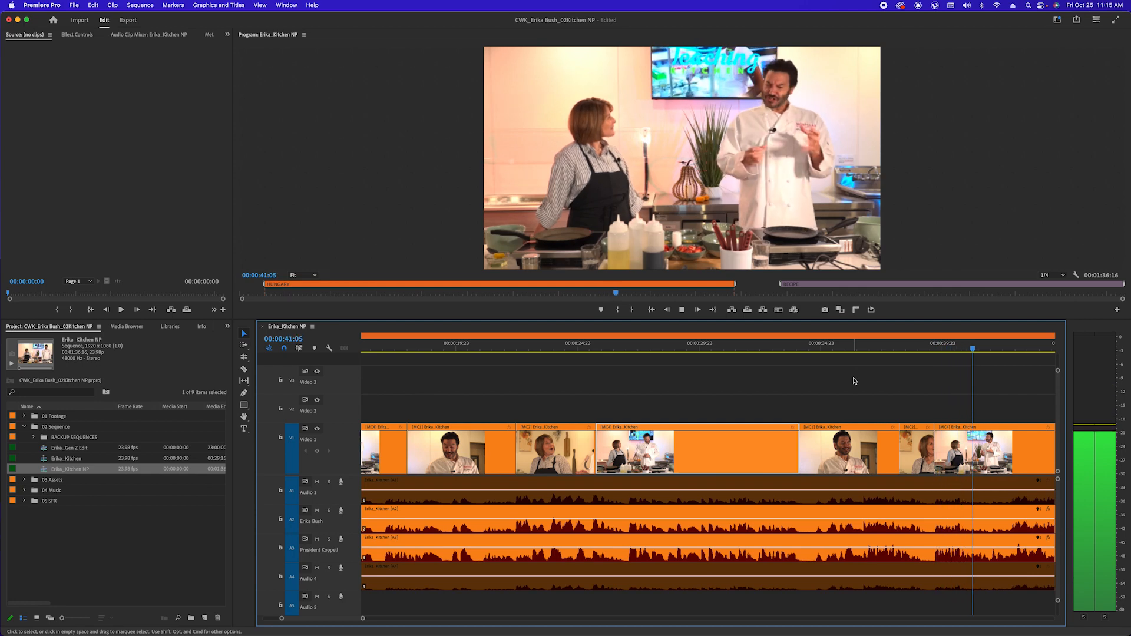
Save the project and delete the red-labelled clips at the sequence start and between the orange and pink sections
{"action": "key", "text": "space"}
{"action": "key", "text": "super+s"}
{"action": "key", "text": "minus"}
{"action": "key", "text": "minus"}
{"action": "key", "text": "minus"}
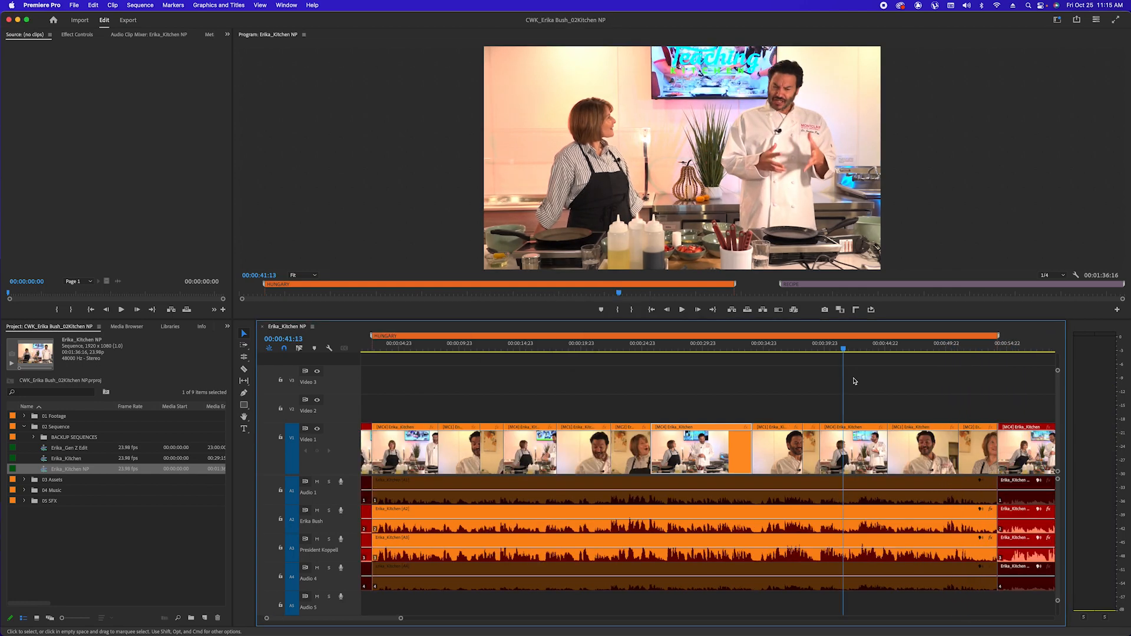
{"action": "left_click", "coordinate": [534, 447]}
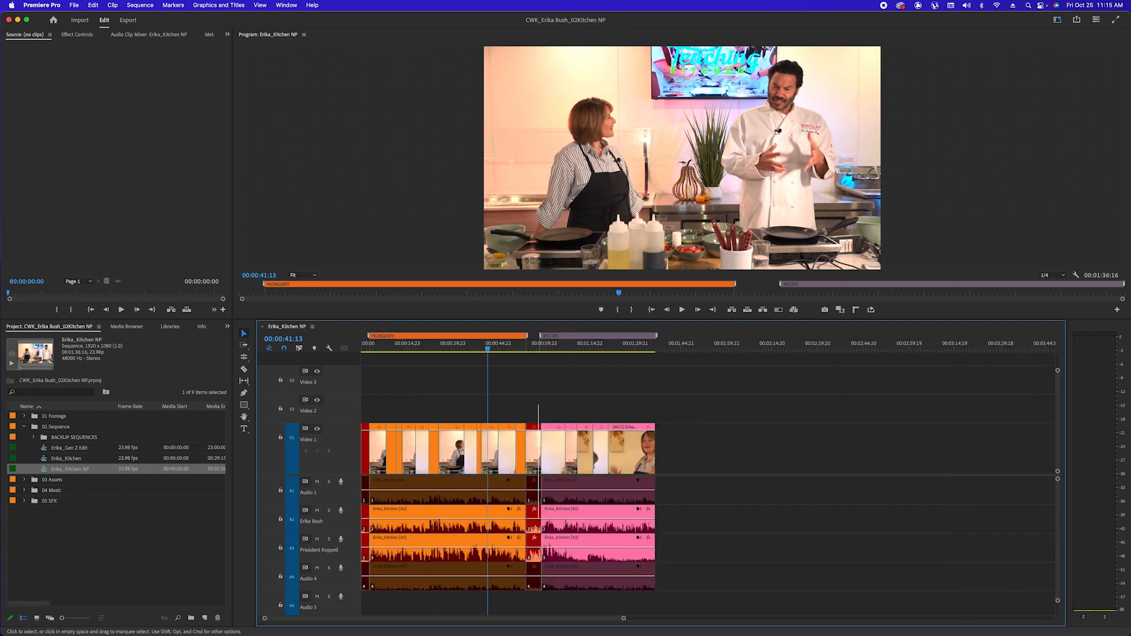
{"action": "key", "text": "Delete"}
{"action": "left_click_drag", "start_coordinate": [366, 408], "coordinate": [360, 572]}
{"action": "key", "text": "Delete"}
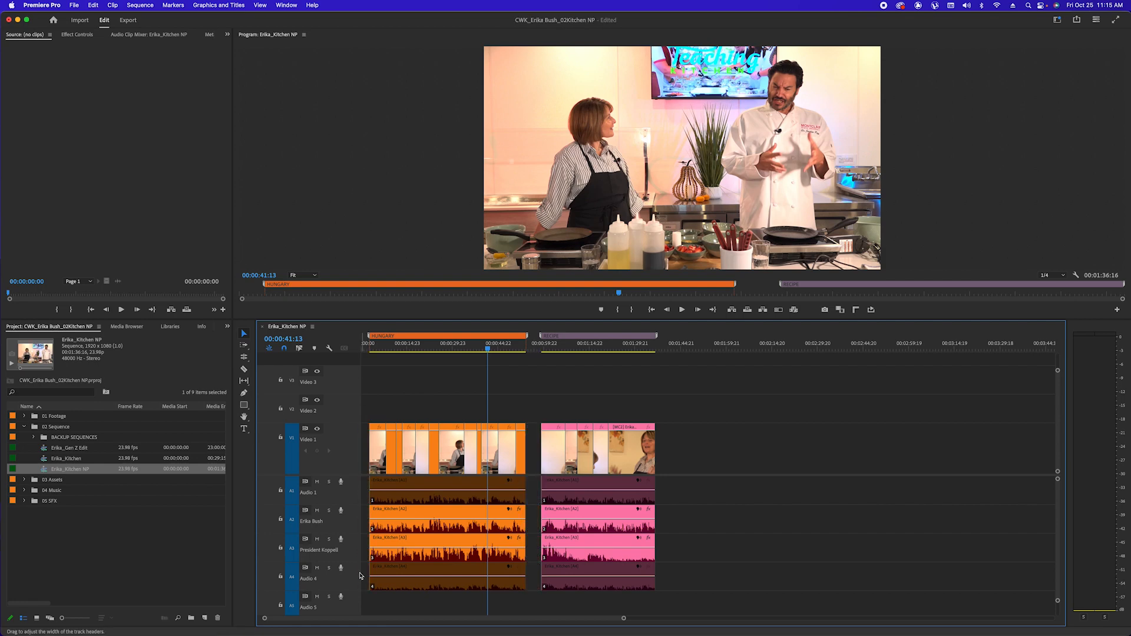
Ripple delete the gap between the orange and pink sections and the gap at the start of the sequence
{"action": "left_click", "coordinate": [535, 457]}
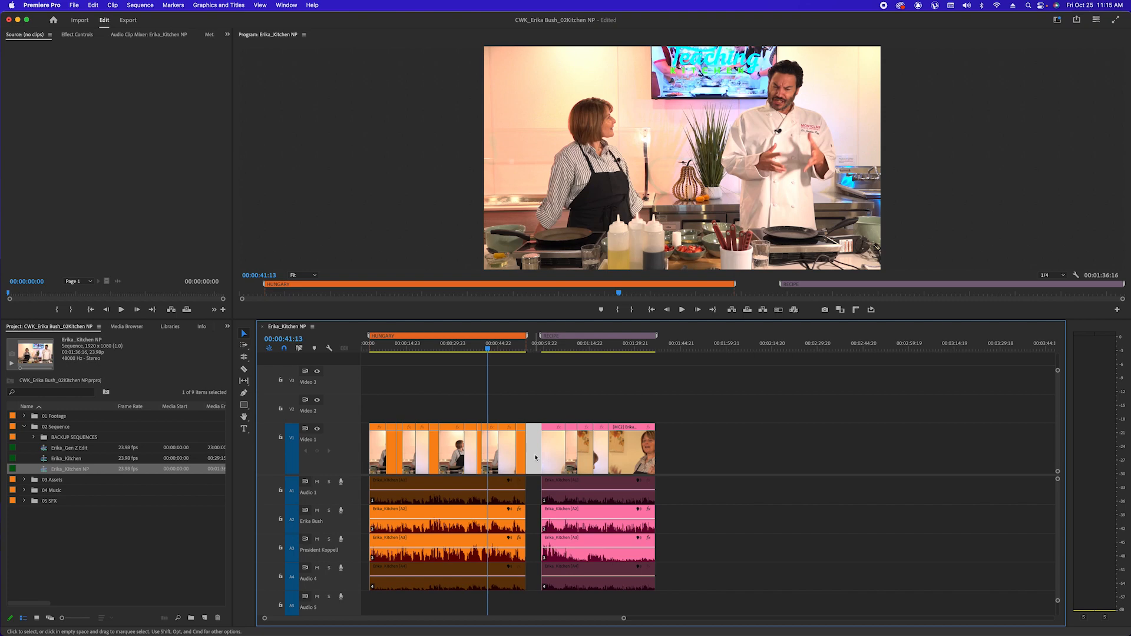
{"action": "key", "text": "Delete"}
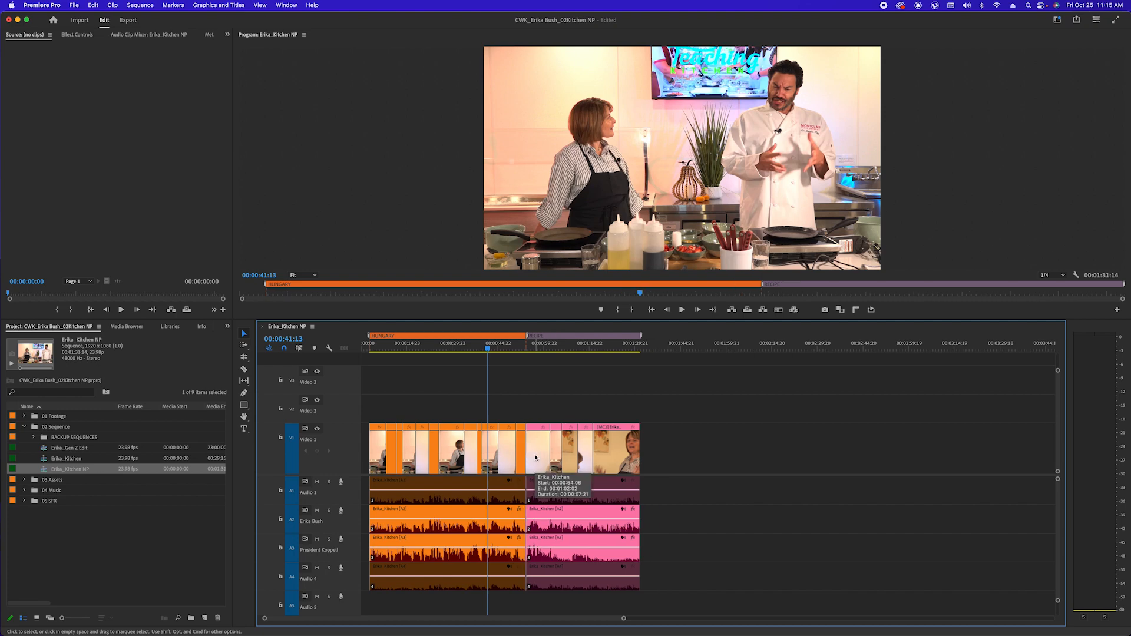
{"action": "left_click_drag", "start_coordinate": [370, 350], "coordinate": [357, 354]}
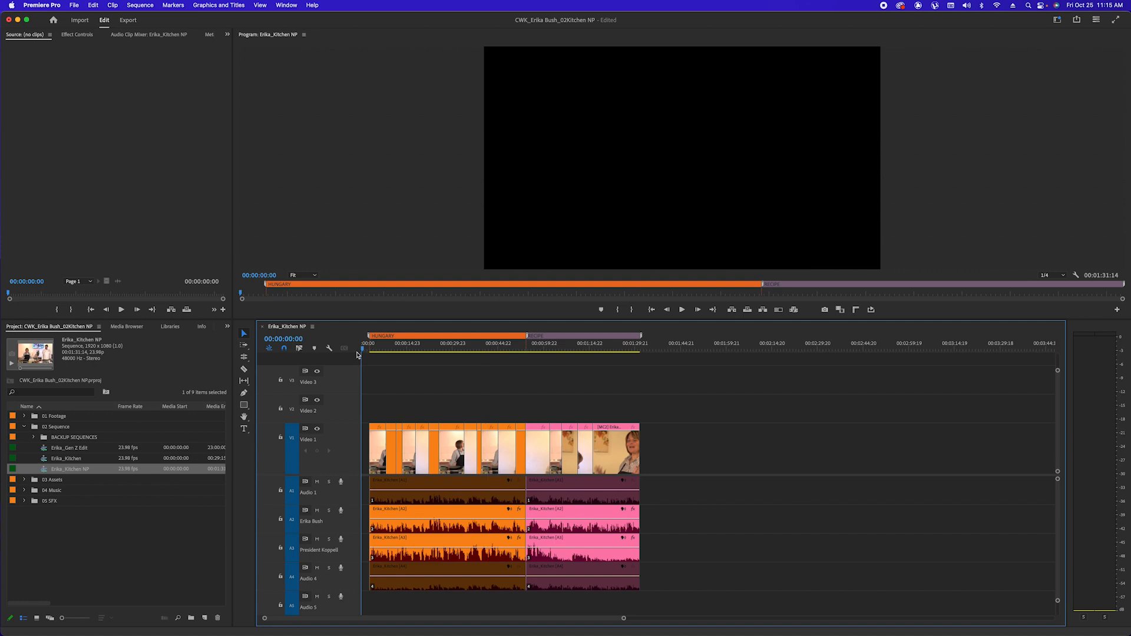
{"action": "left_click", "coordinate": [365, 442]}
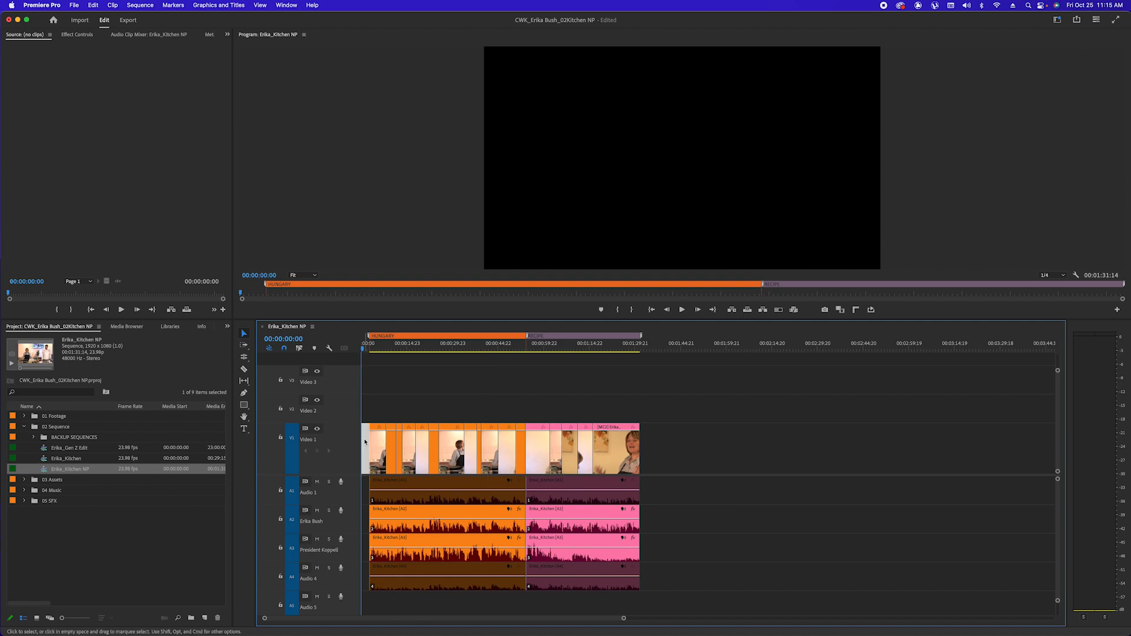
{"action": "key", "text": "Delete"}
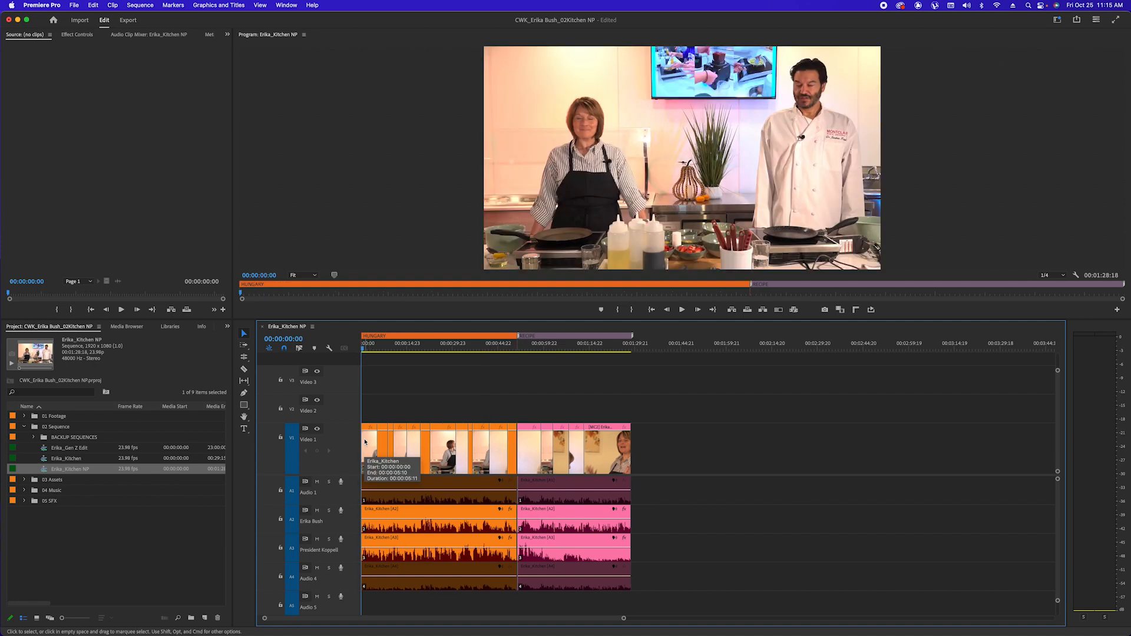
Play the sequence across the join between the orange and pink sections to check the transition
{"action": "left_click", "coordinate": [514, 347]}
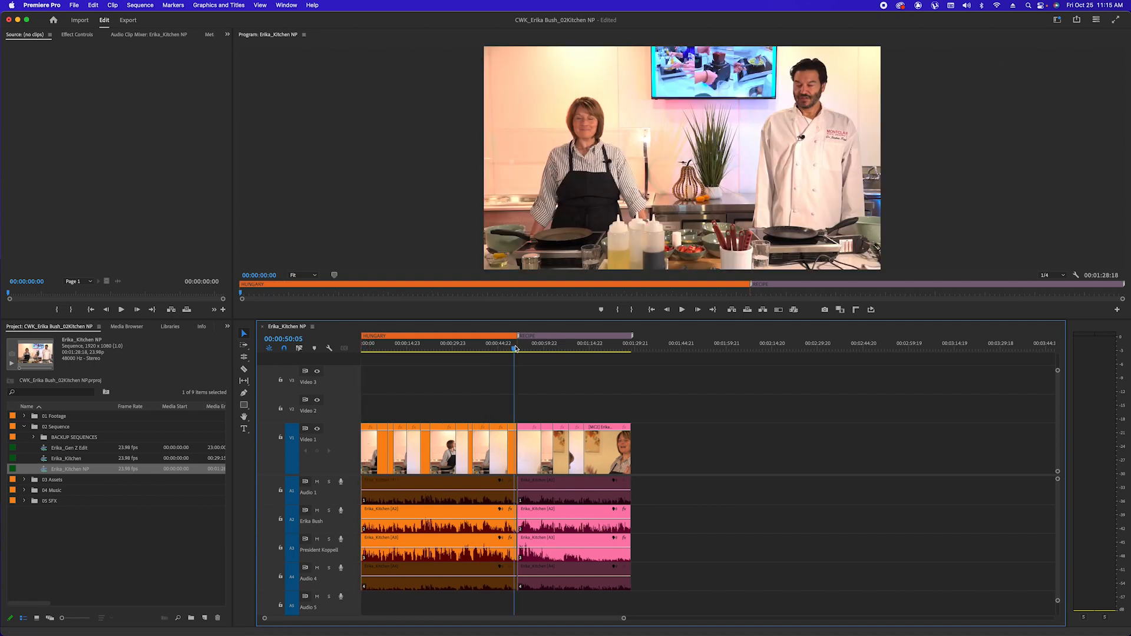
{"action": "key", "text": "="}
{"action": "key", "text": "="}
{"action": "key", "text": "="}
{"action": "key", "text": "="}
{"action": "key", "text": "="}
{"action": "key", "text": "="}
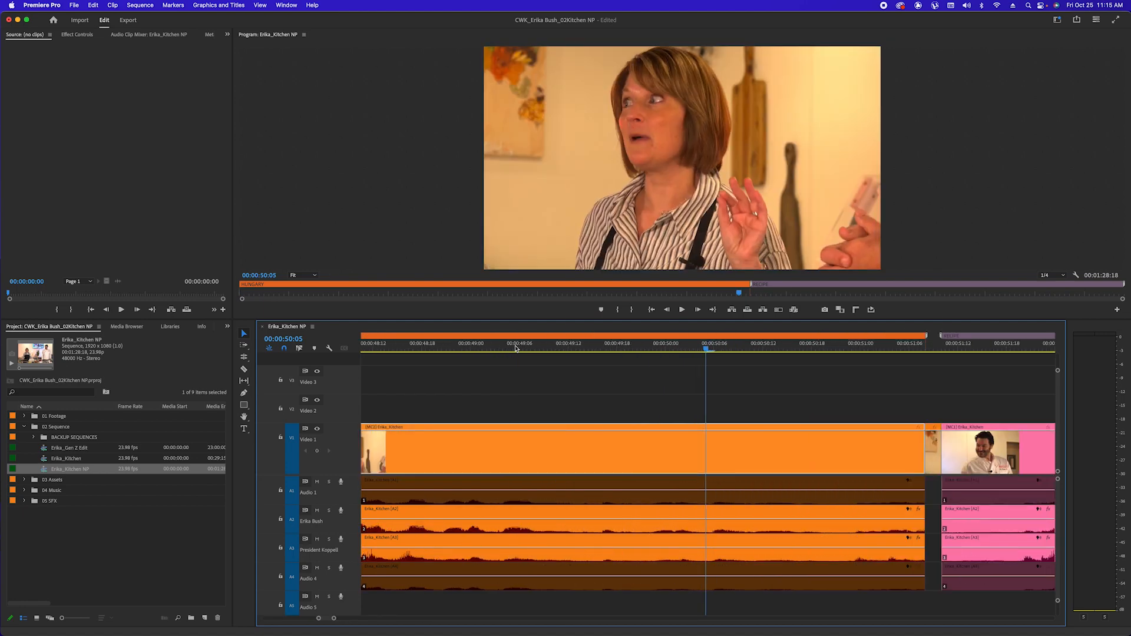
{"action": "left_click_drag", "start_coordinate": [938, 347], "coordinate": [795, 347]}
{"action": "key", "text": "space"}
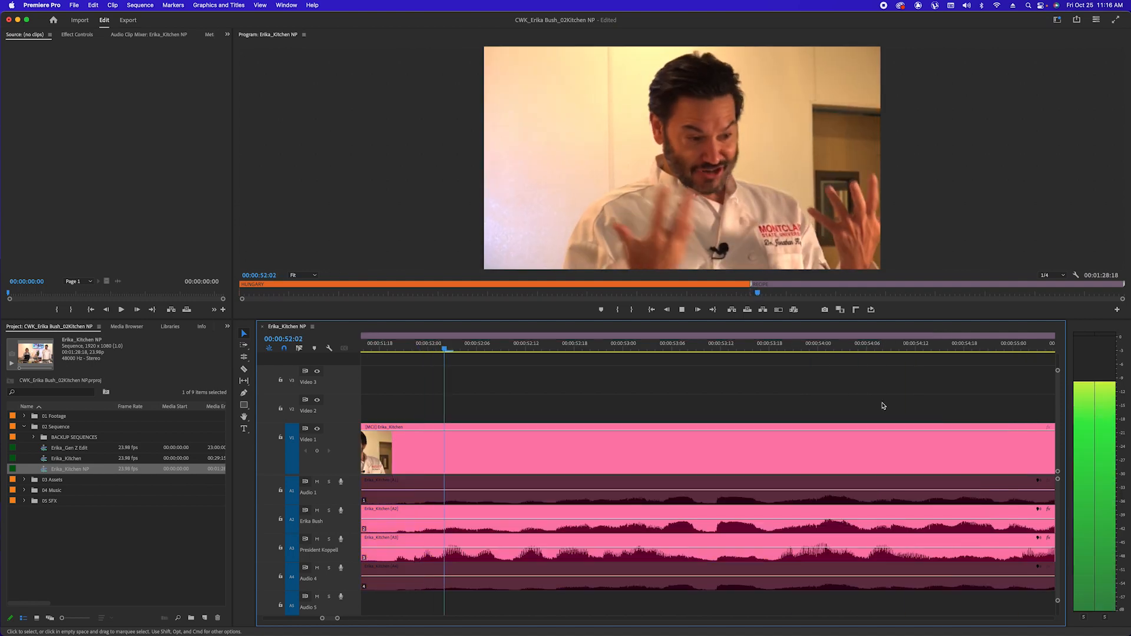
{"action": "key", "text": "space"}
Delete the tiny leftover orange clip at the join before the pink section and close the gap it leaves
{"action": "key", "text": "minus"}
{"action": "key", "text": "minus"}
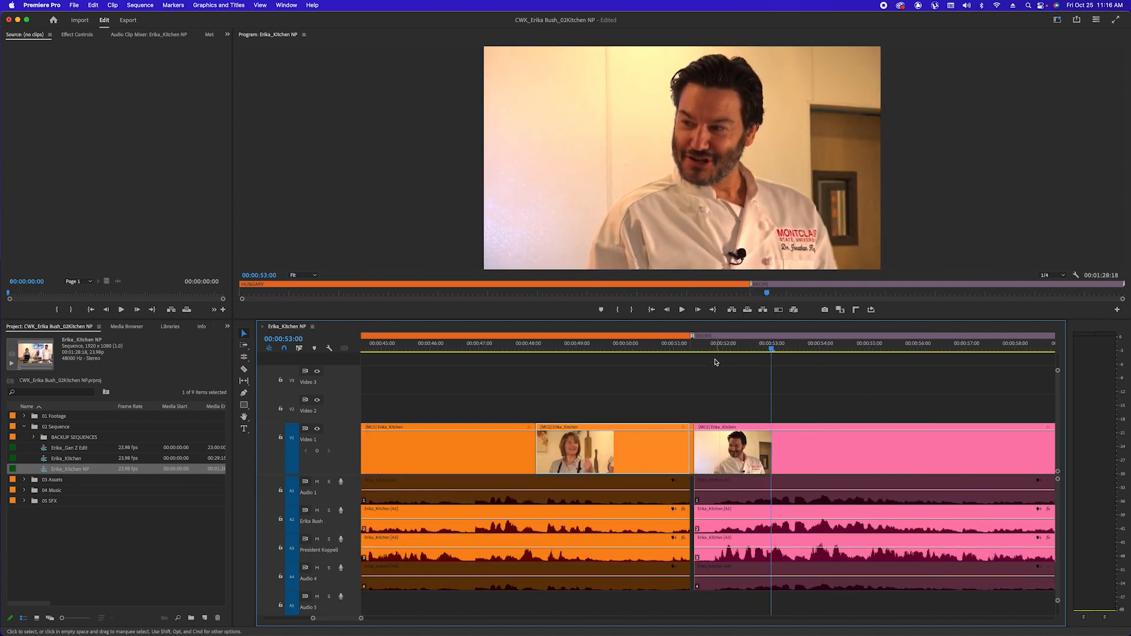
{"action": "key", "text": "Up"}
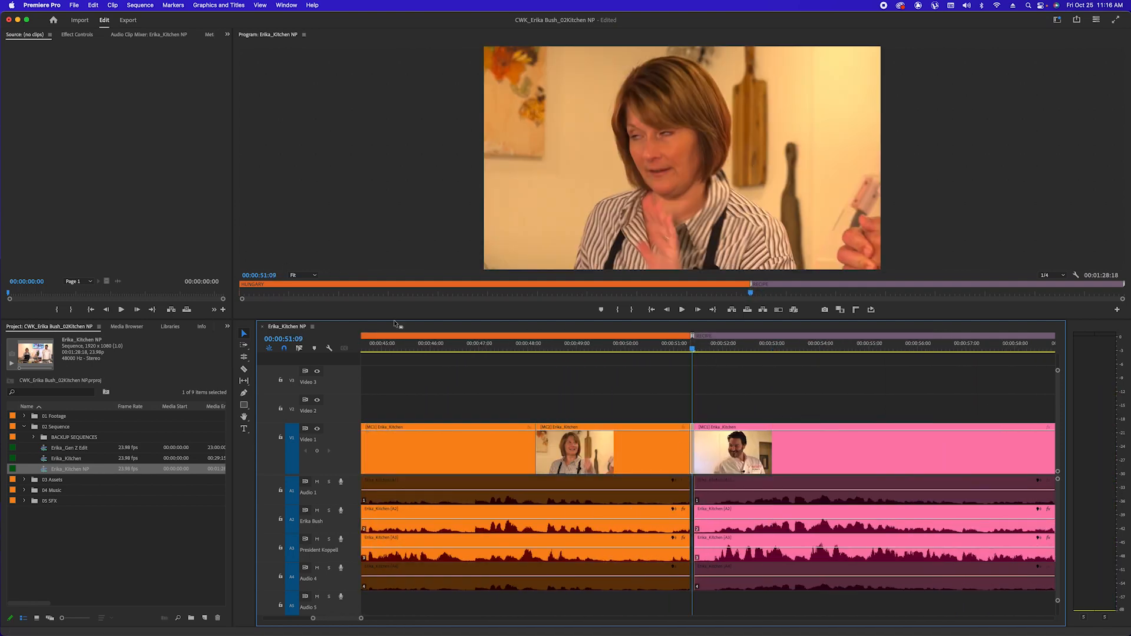
{"action": "key", "text": "equal"}
{"action": "key", "text": "equal"}
{"action": "key", "text": "equal"}
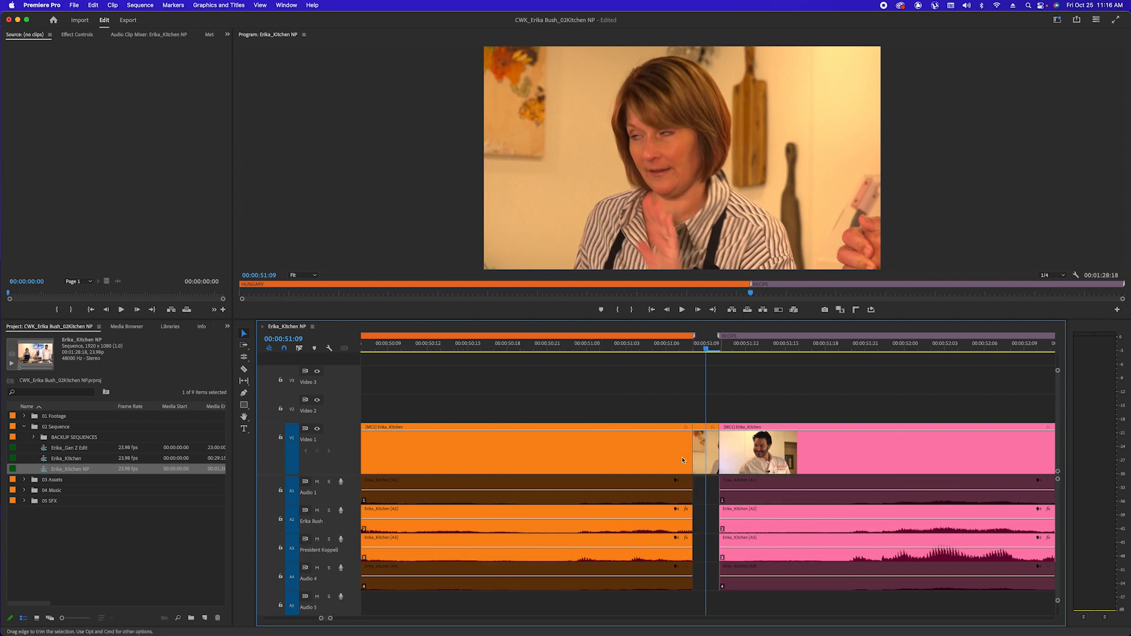
{"action": "left_click", "coordinate": [710, 460]}
{"action": "key", "text": "Delete"}
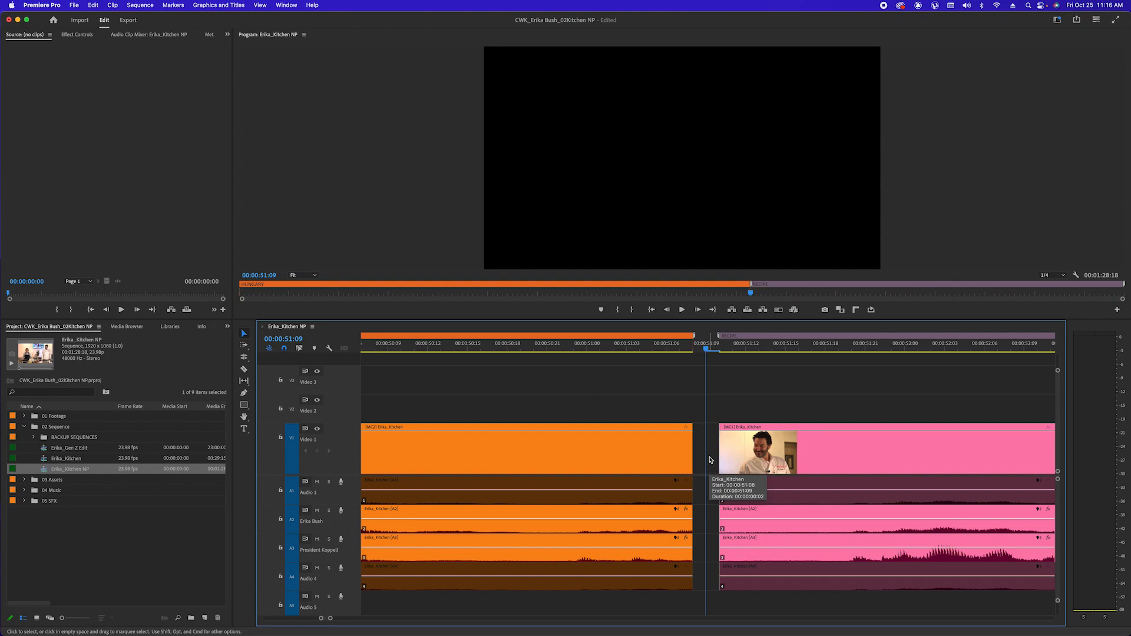
{"action": "key", "text": "Delete"}
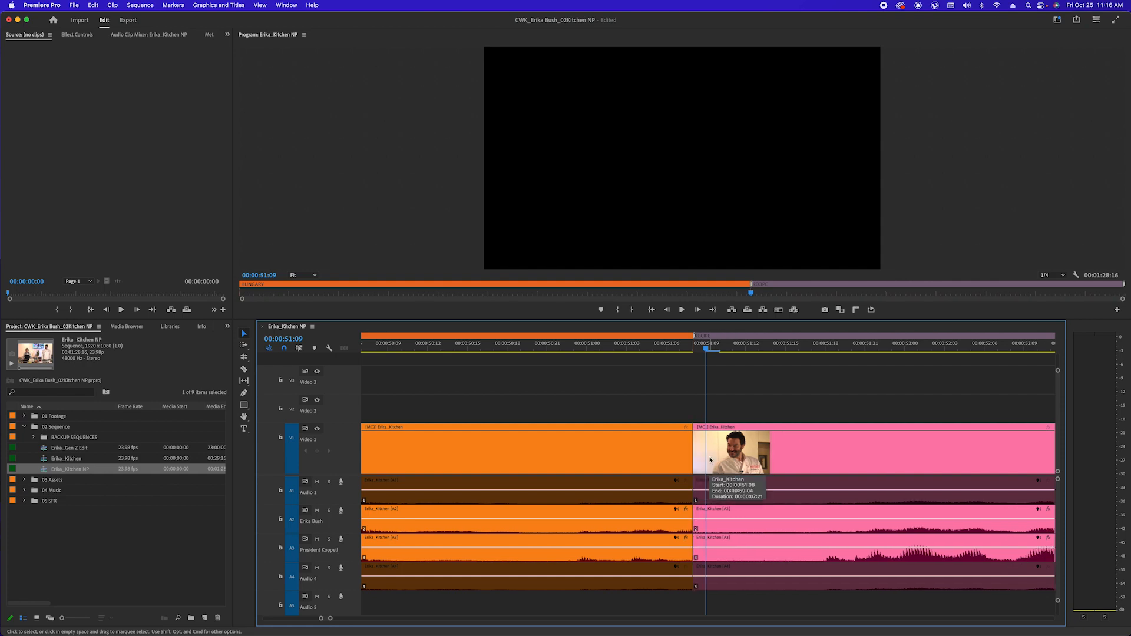
Save the project with the cleaned-up join between the two sections
{"action": "key", "text": "minus"}
{"action": "key", "text": "minus"}
{"action": "key", "text": "minus"}
{"action": "key", "text": "minus"}
{"action": "key", "text": "minus"}
{"action": "key", "text": "minus"}
{"action": "key", "text": "minus"}
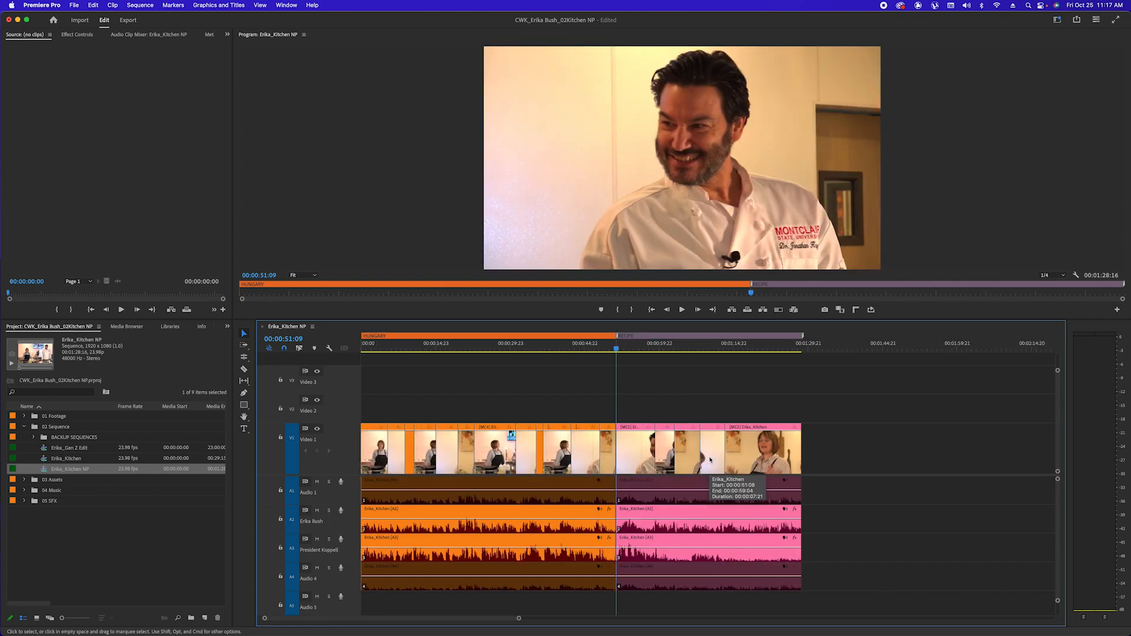
{"action": "key", "text": "super+s"}
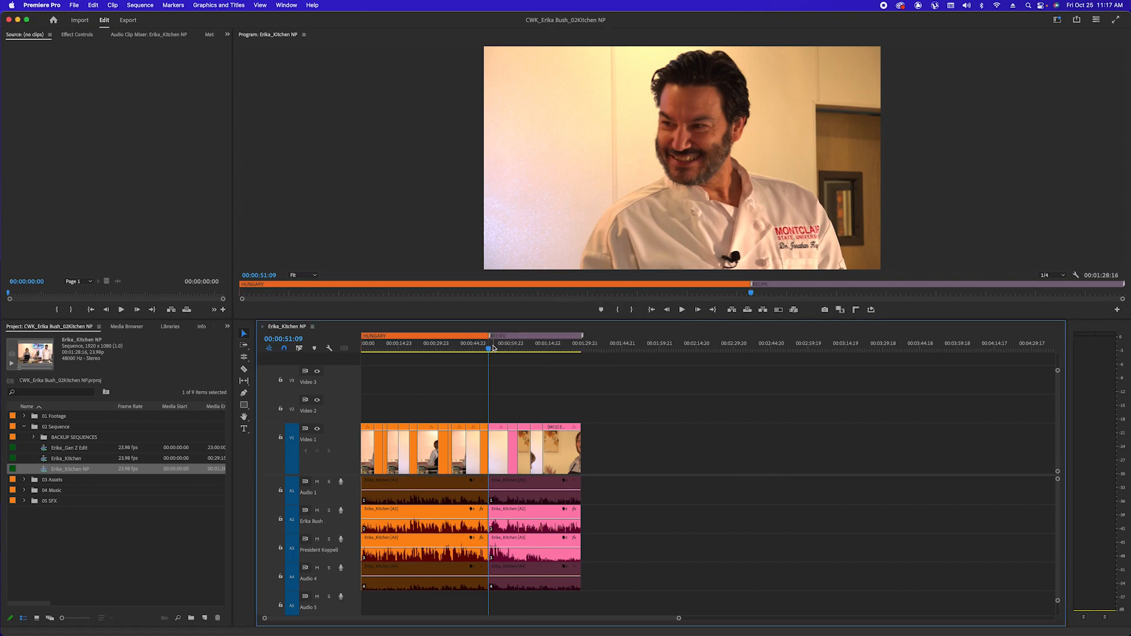
Cut the wide shot at 00:00:30:20, just before the chef close-up, and switch the short new segment to camera angle 3
{"action": "left_click", "coordinate": [431, 352]}
{"action": "left_click_drag", "start_coordinate": [430, 353], "coordinate": [429, 353]}
{"action": "key", "text": "equal"}
{"action": "key", "text": "equal"}
{"action": "key", "text": "equal"}
{"action": "key", "text": "equal"}
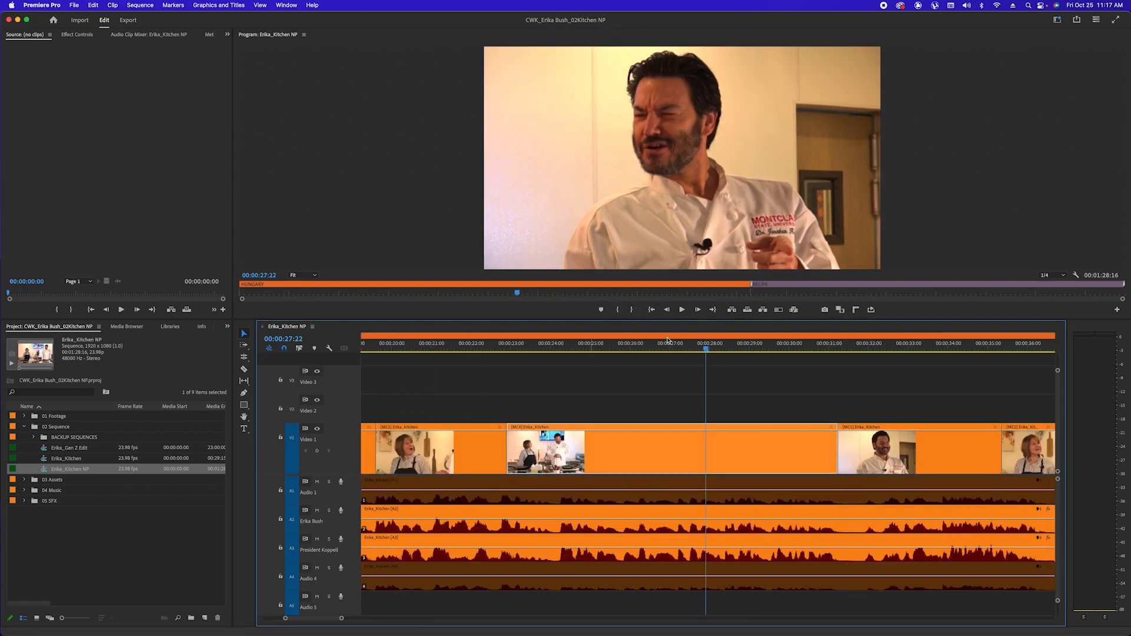
{"action": "left_click", "coordinate": [822, 346]}
{"action": "key", "text": "equal"}
{"action": "key", "text": "equal"}
{"action": "key", "text": "c"}
{"action": "left_click", "coordinate": [710, 458]}
{"action": "key", "text": "v"}
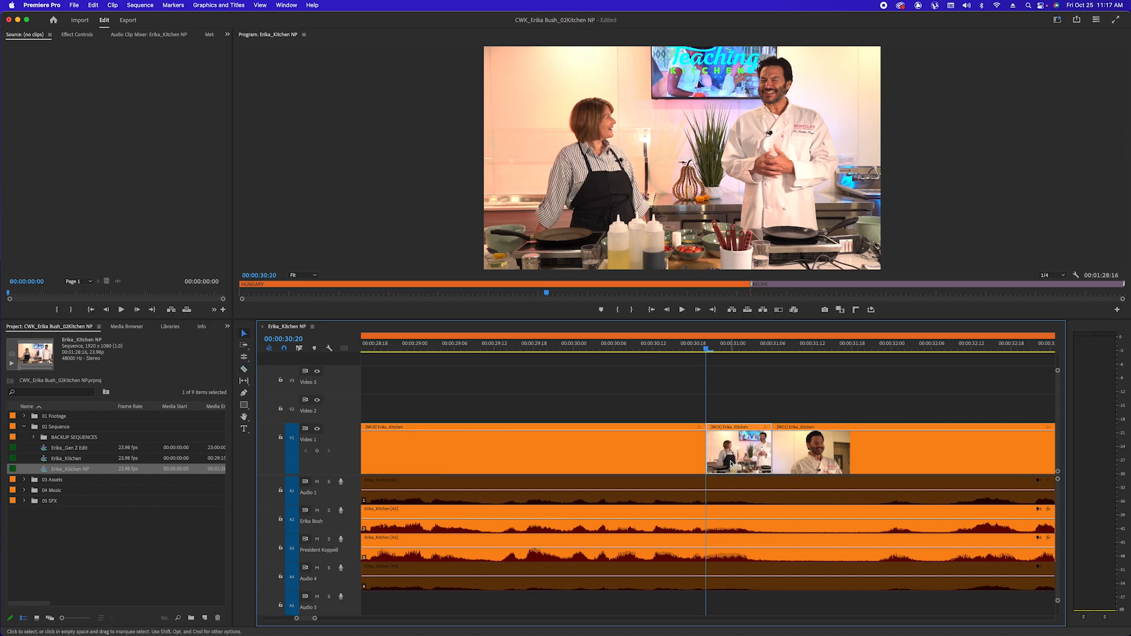
{"action": "key", "text": "3"}
Play the sequence from about 00:00:29:08 through the short segment into the chef close-up
{"action": "left_click_drag", "start_coordinate": [708, 350], "coordinate": [471, 360]}
{"action": "key", "text": "minus"}
{"action": "key", "text": "minus"}
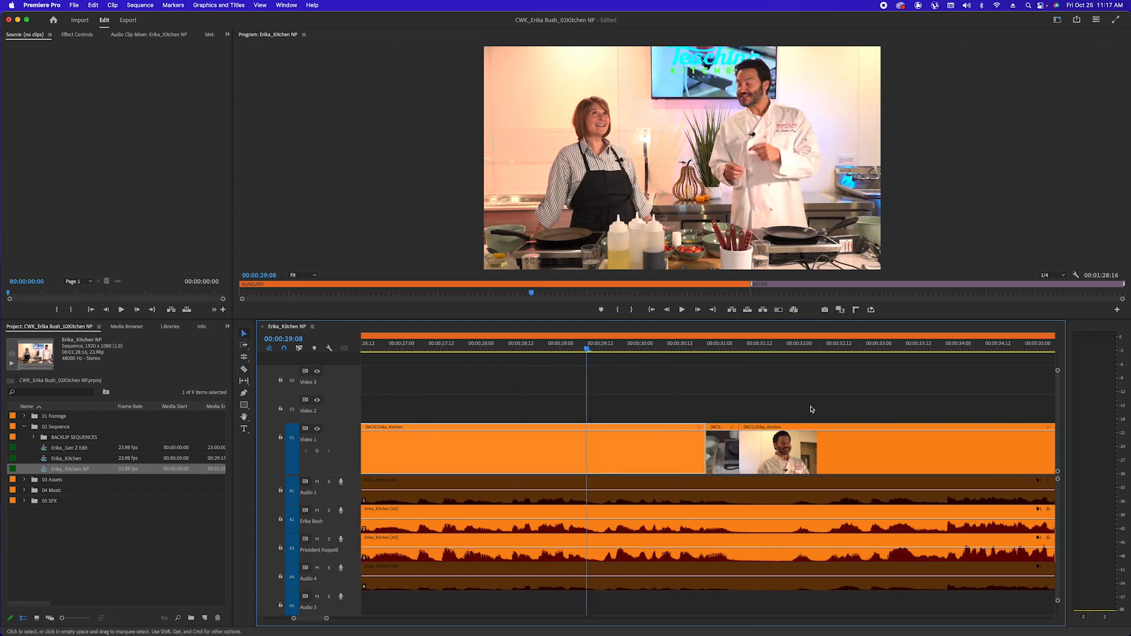
{"action": "key", "text": "space"}
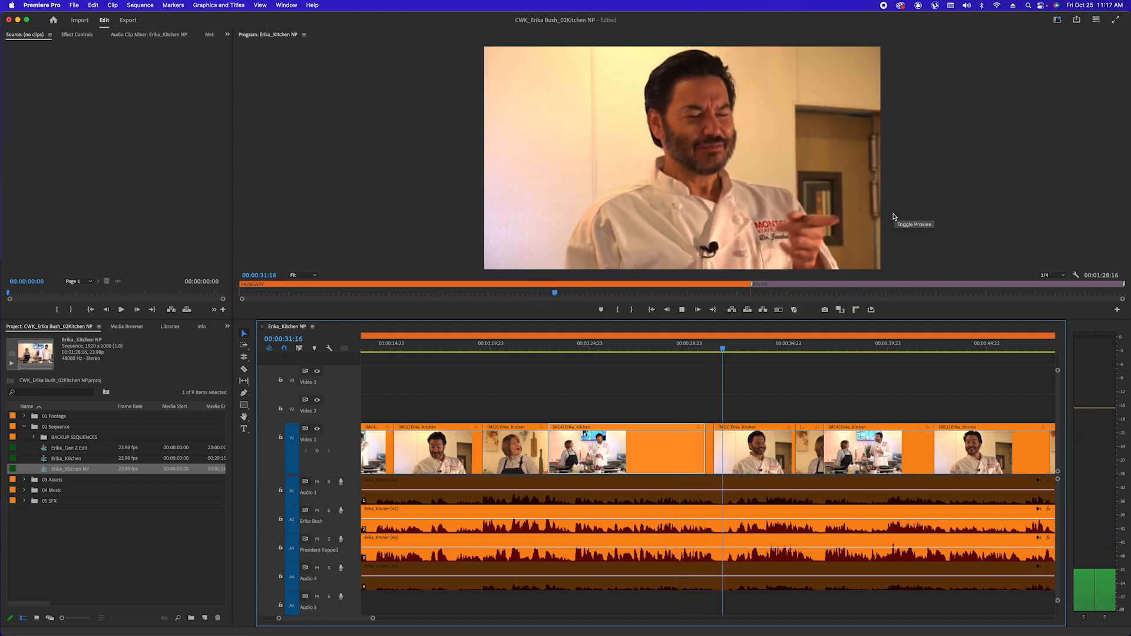
{"action": "key", "text": "space"}
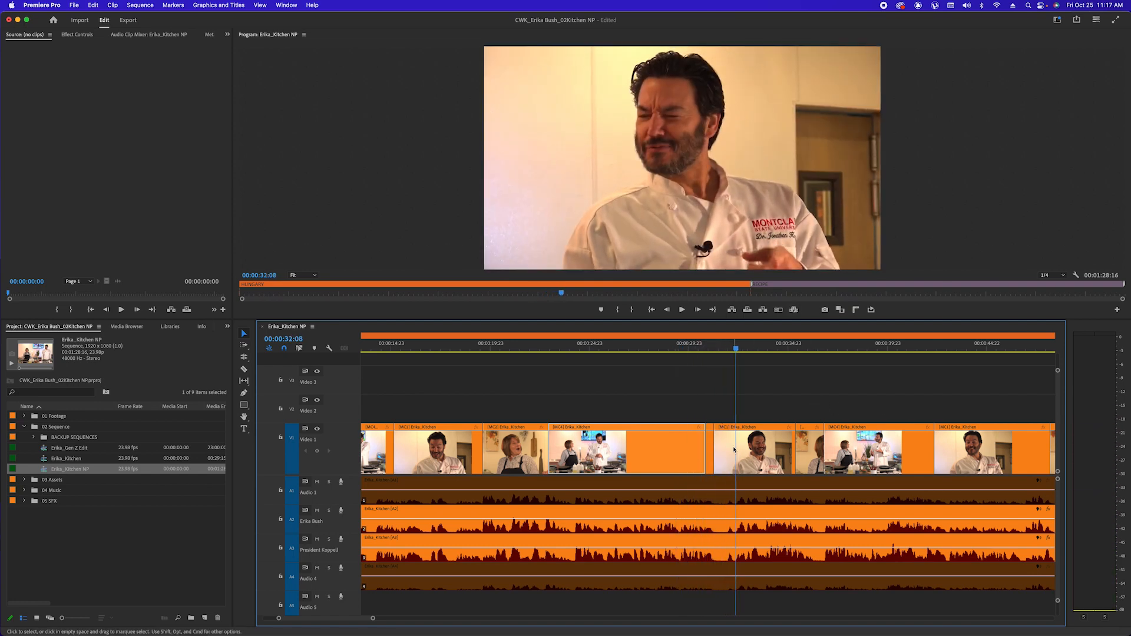
Roll the wide shot's end over the short inserted segment to the start of the chef close-up, and move the playhead to 00:00:33:01
{"action": "key", "text": "n"}
{"action": "left_click_drag", "start_coordinate": [705, 448], "coordinate": [713, 448]}
{"action": "key", "text": "v"}
{"action": "left_click_drag", "start_coordinate": [731, 354], "coordinate": [751, 369]}
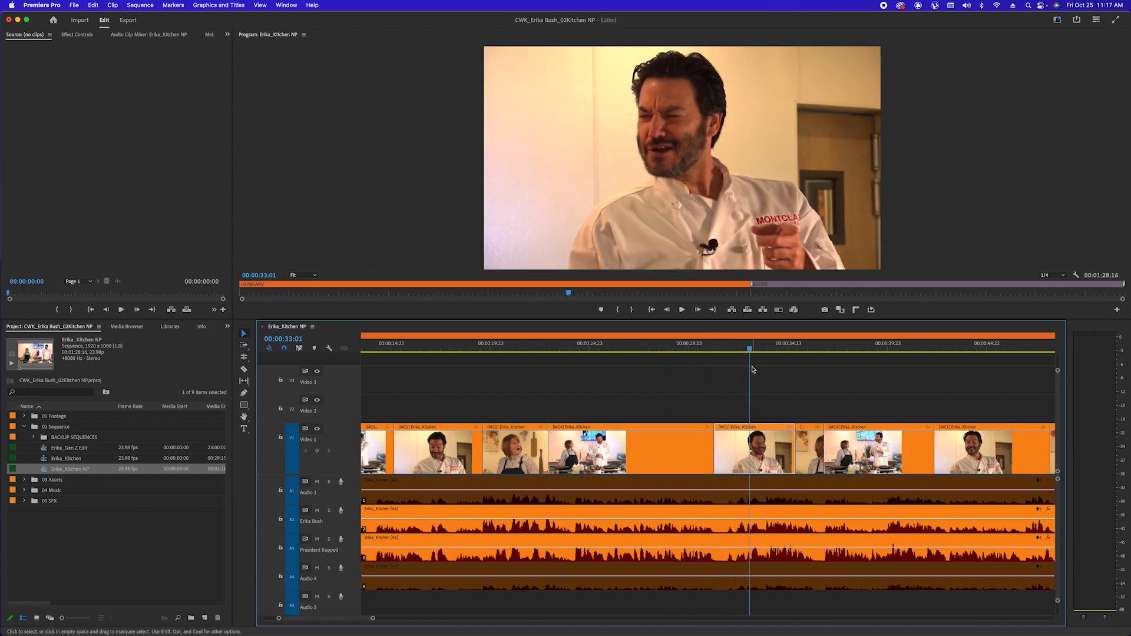
Save the project
{"action": "key", "text": "minus"}
{"action": "key", "text": "minus"}
{"action": "key", "text": "minus"}
{"action": "key", "text": "super+s"}
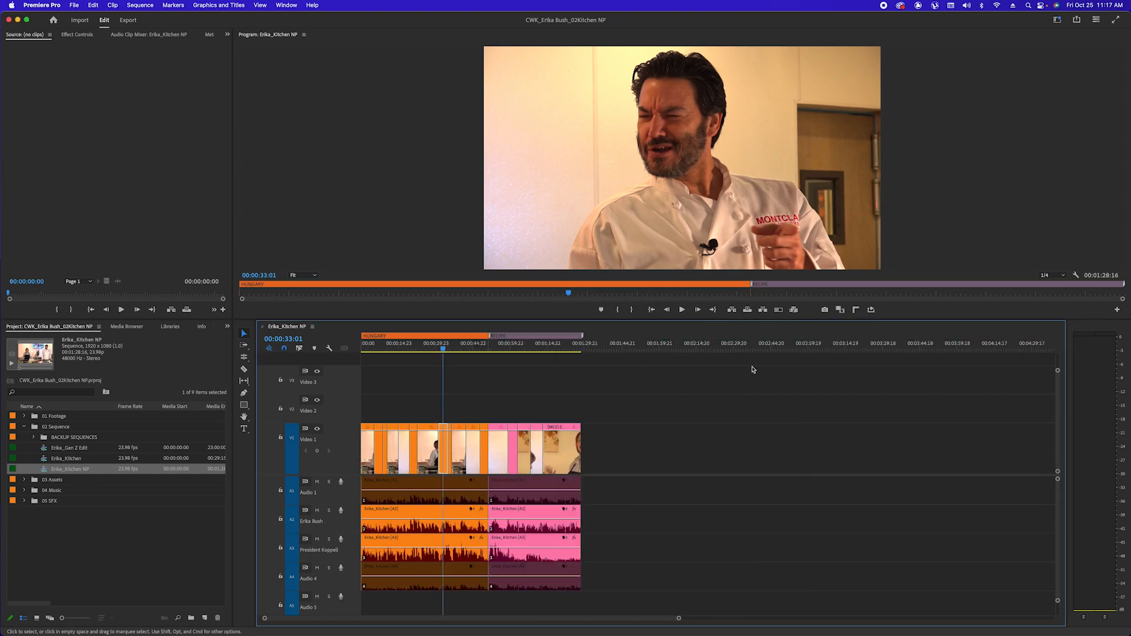